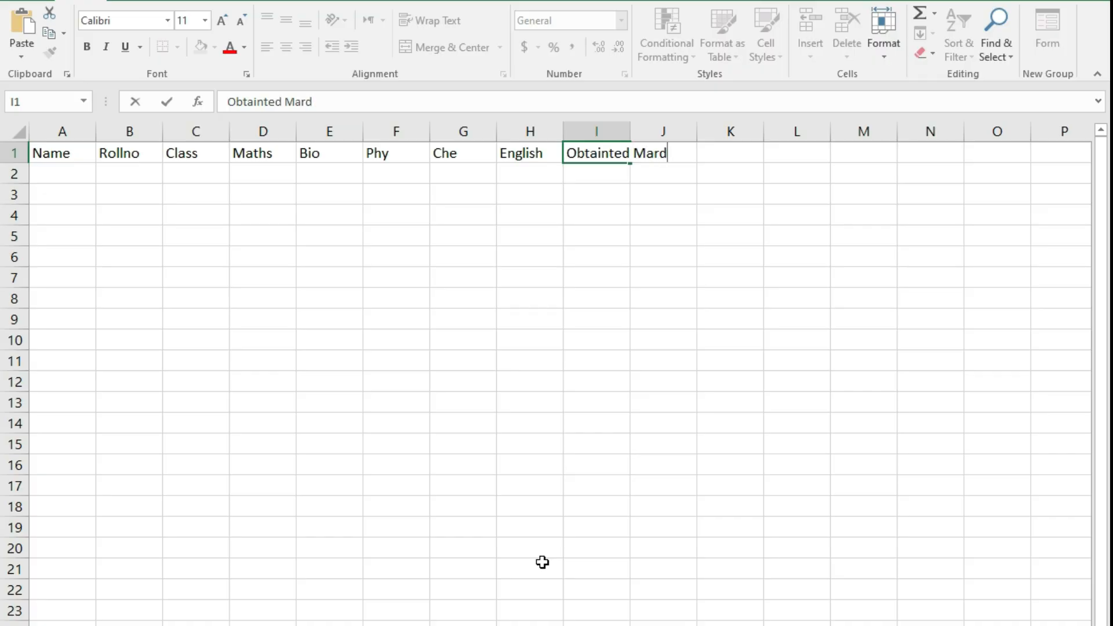
# Step: Complete the header row with "Obtainted Marks" in I1, "Total Marks" in J1 and "Status" in K1
pyautogui.press('Tab')
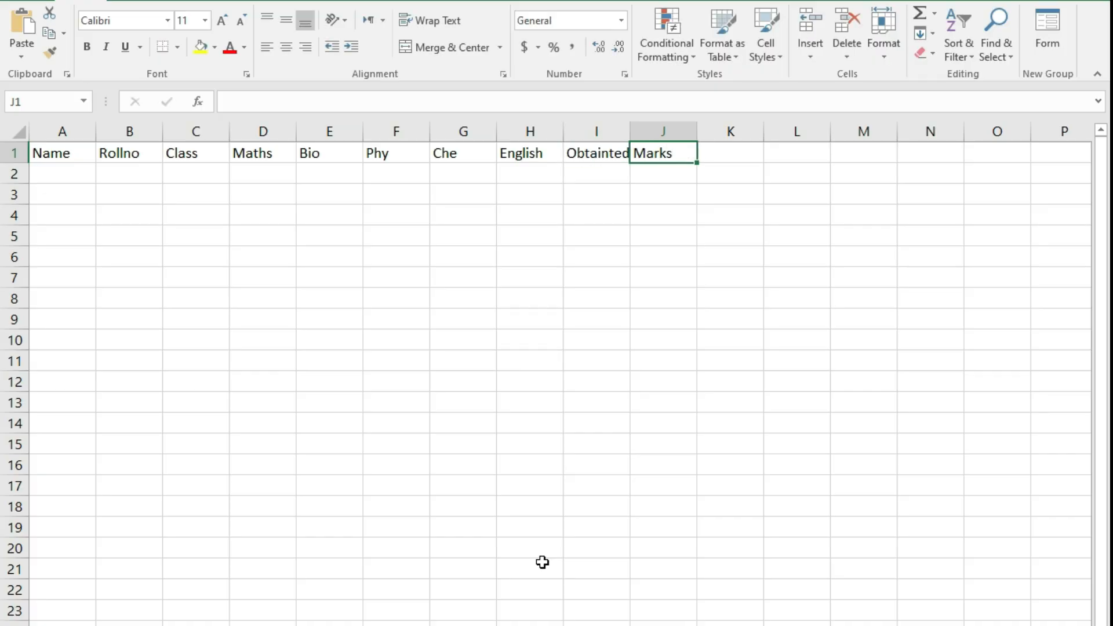
pyautogui.write('Total Marks')
pyautogui.press('Tab')
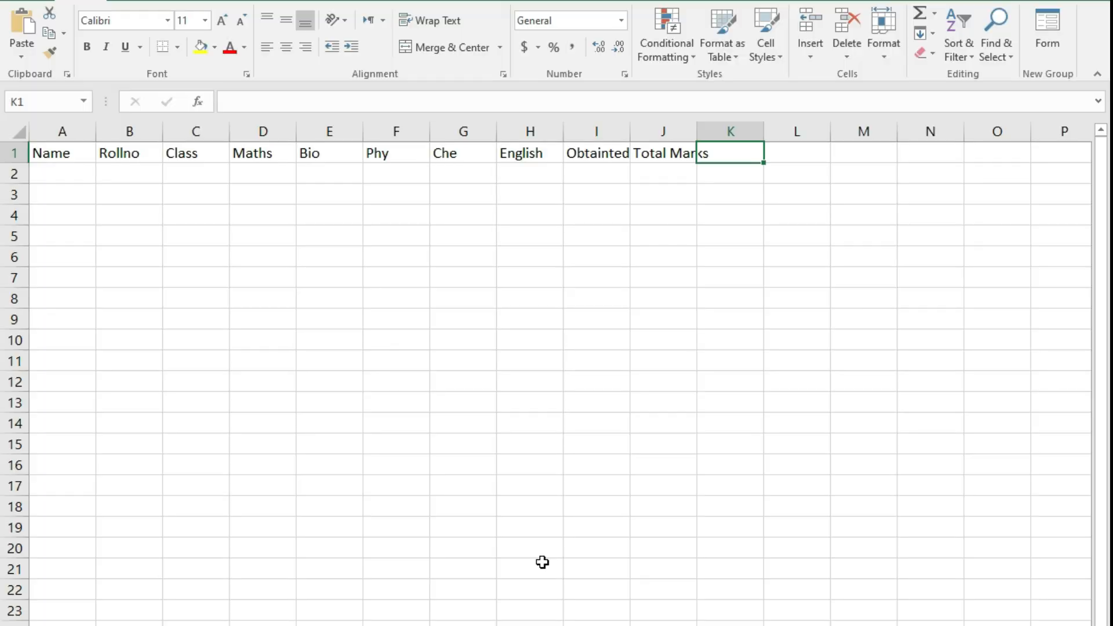
pyautogui.write('Status')
pyautogui.press('Return')
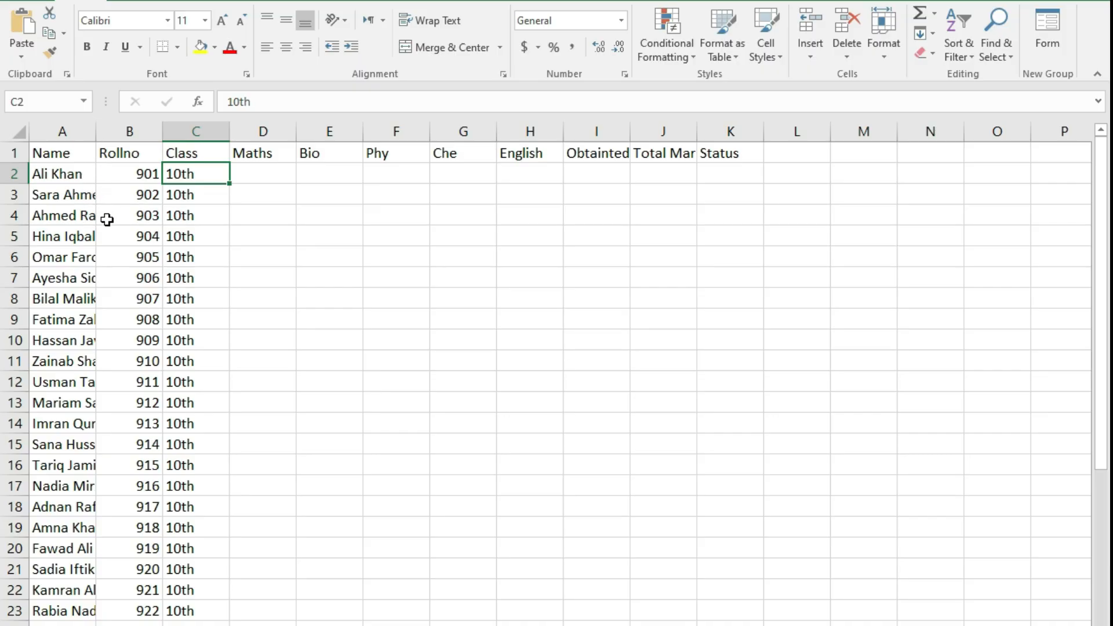
# Step: Fit the widths of the Name, Rollno and Class columns to their contents
pyautogui.doubleClick(94, 134)
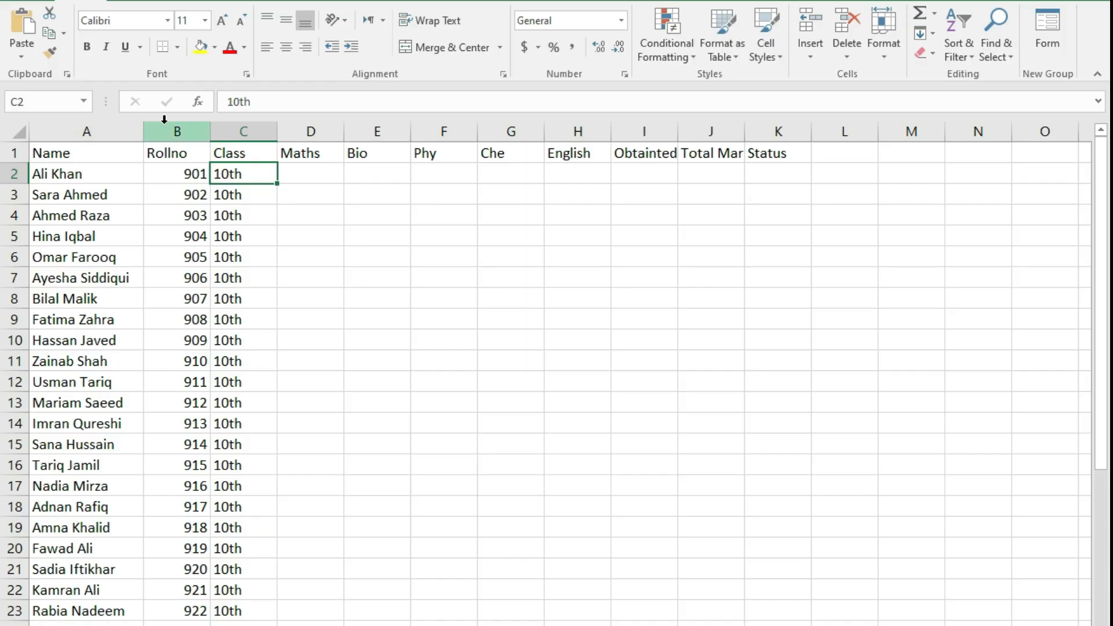
pyautogui.moveTo(168, 132); pyautogui.dragTo(215, 121)
pyautogui.doubleClick(211, 130)
# Step: Fill the Maths through English columns for all students with =RANDBETWEEN(20,100) in one entry
pyautogui.click(252, 171)
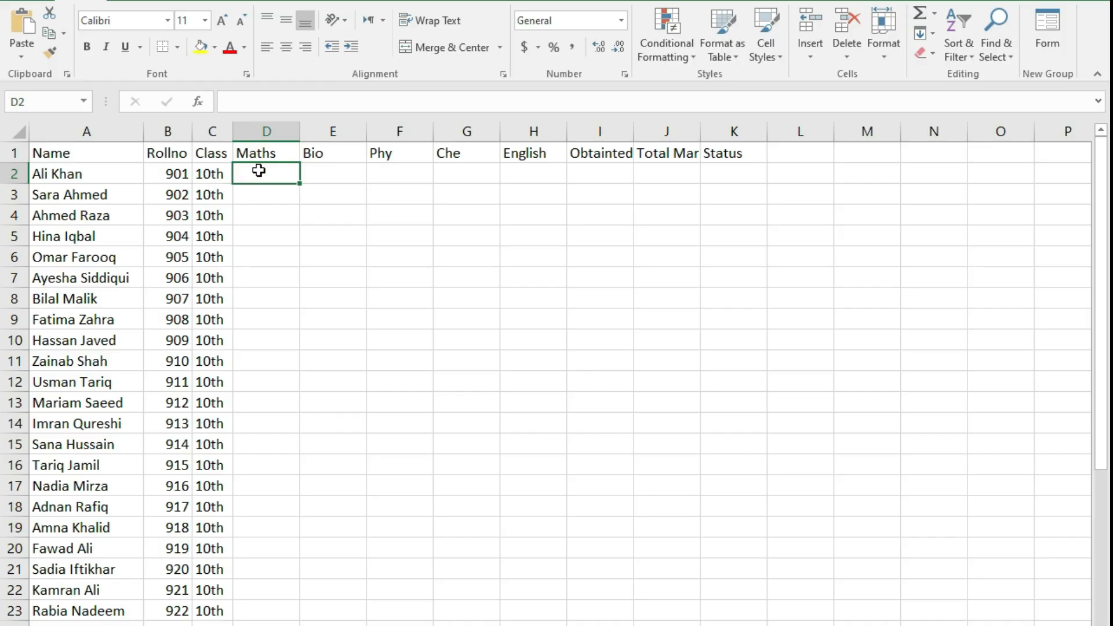
pyautogui.moveTo(258, 172); pyautogui.dragTo(522, 615)
pyautogui.scroll(8, 458, 512)
pyautogui.scroll(1, 458, 512)
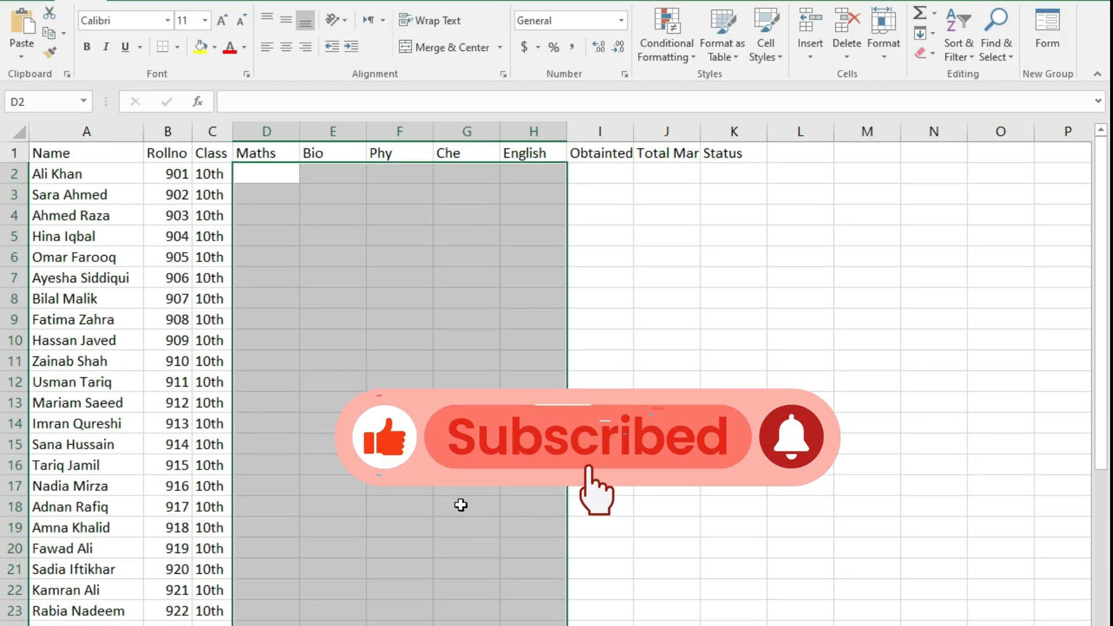
pyautogui.write('=rand')
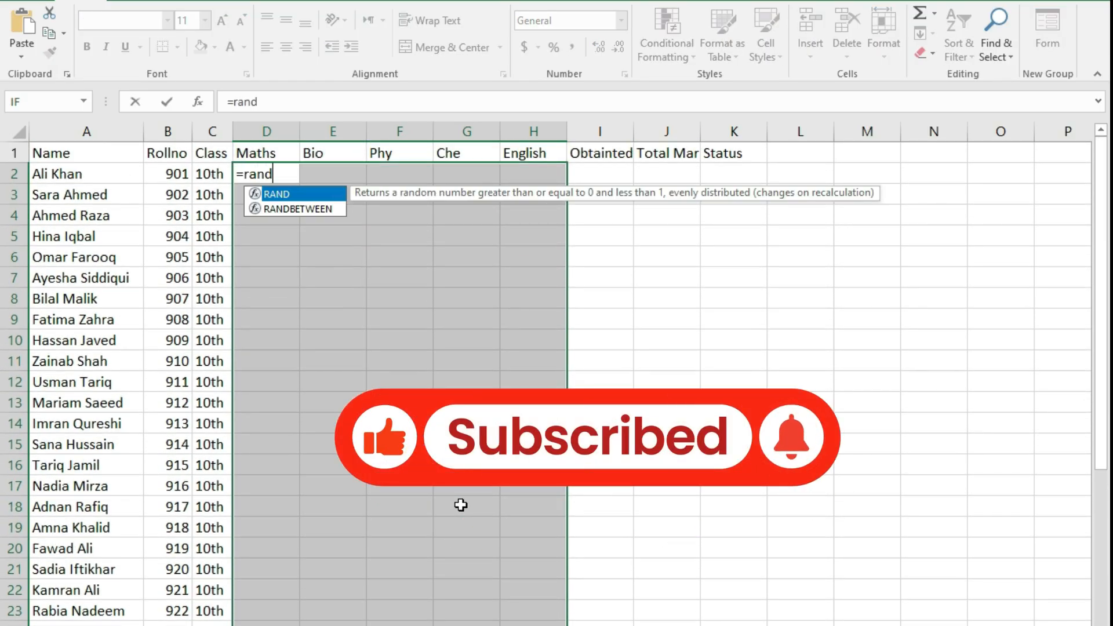
pyautogui.press('Down')
pyautogui.press('Tab')
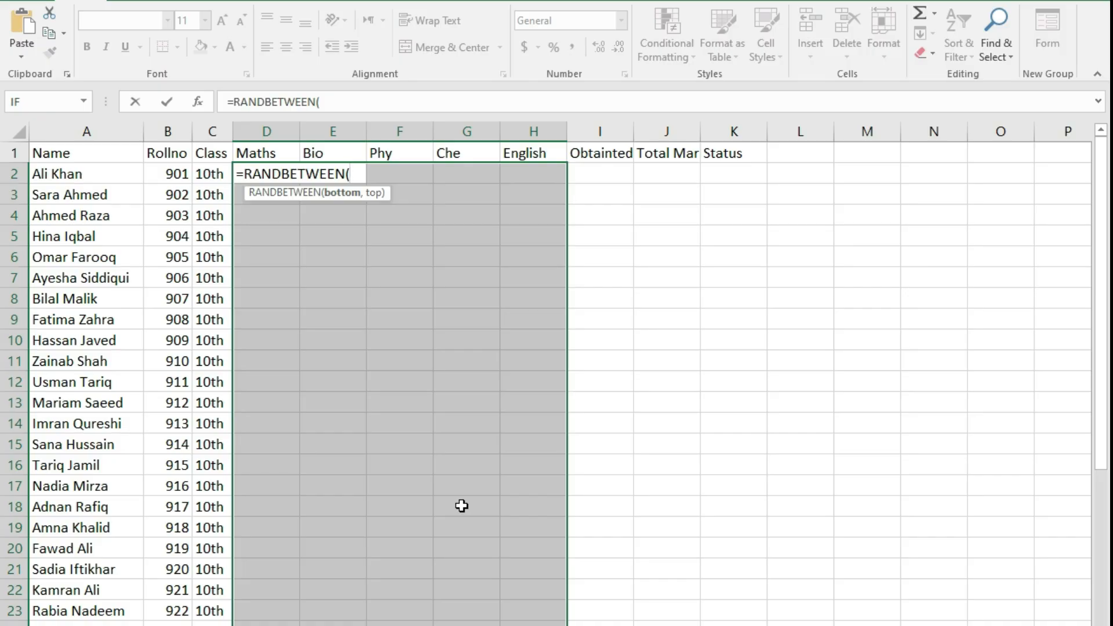
pyautogui.write('20,100')
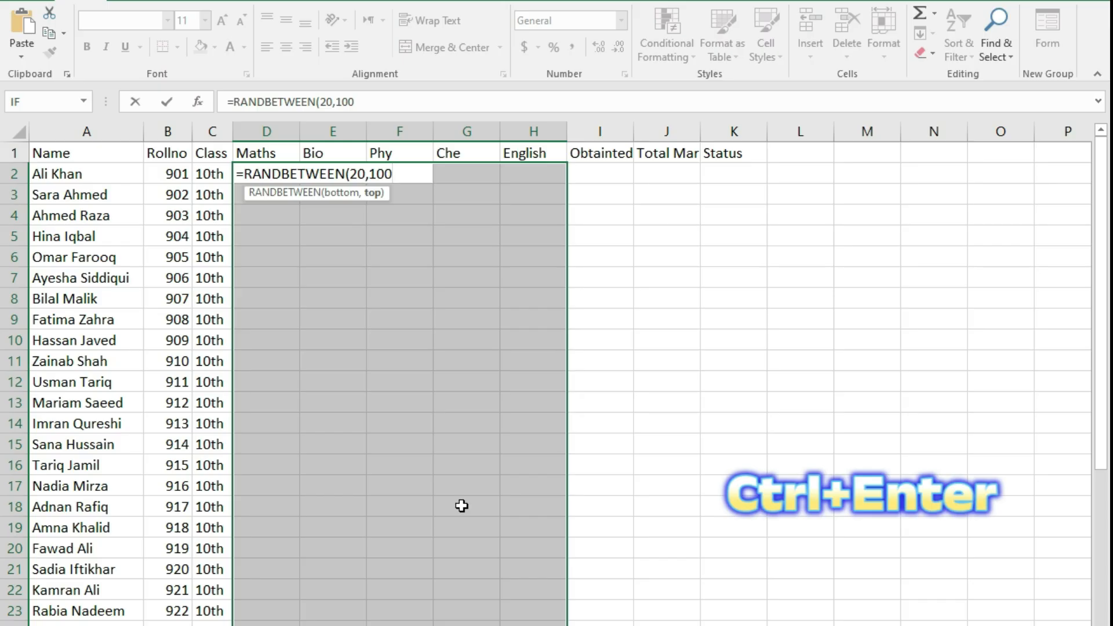
pyautogui.hotkey('ctrl', 'Return')
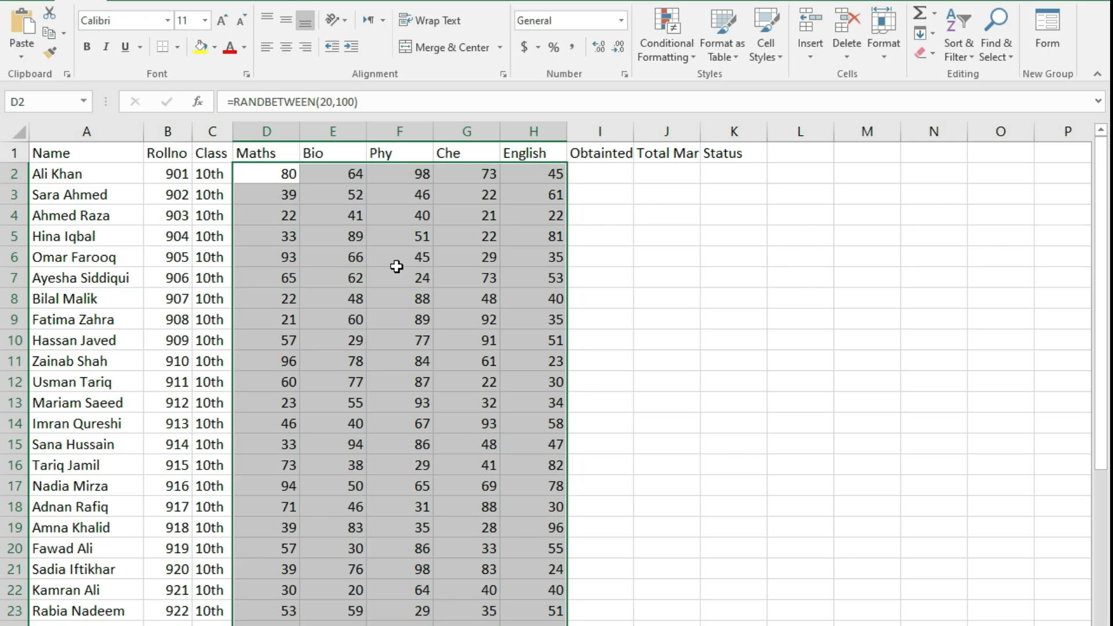
# Step: Enter test values w, 3 and 3 in I4, I5 and I7 to check whether the random marks recalculate, and undo them
pyautogui.click(603, 217)
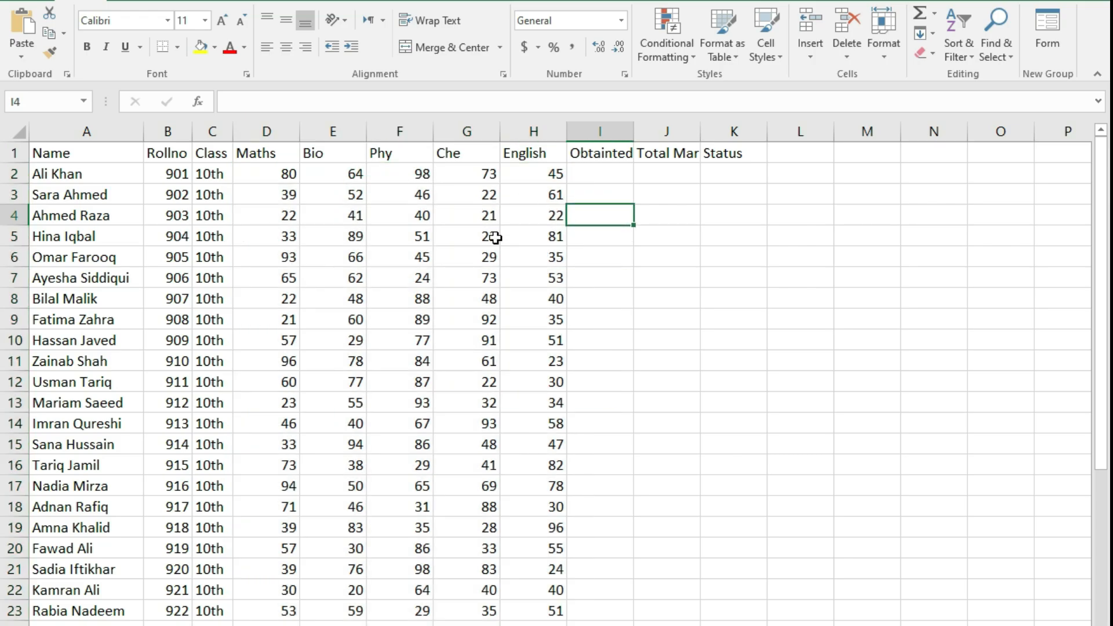
pyautogui.write('w')
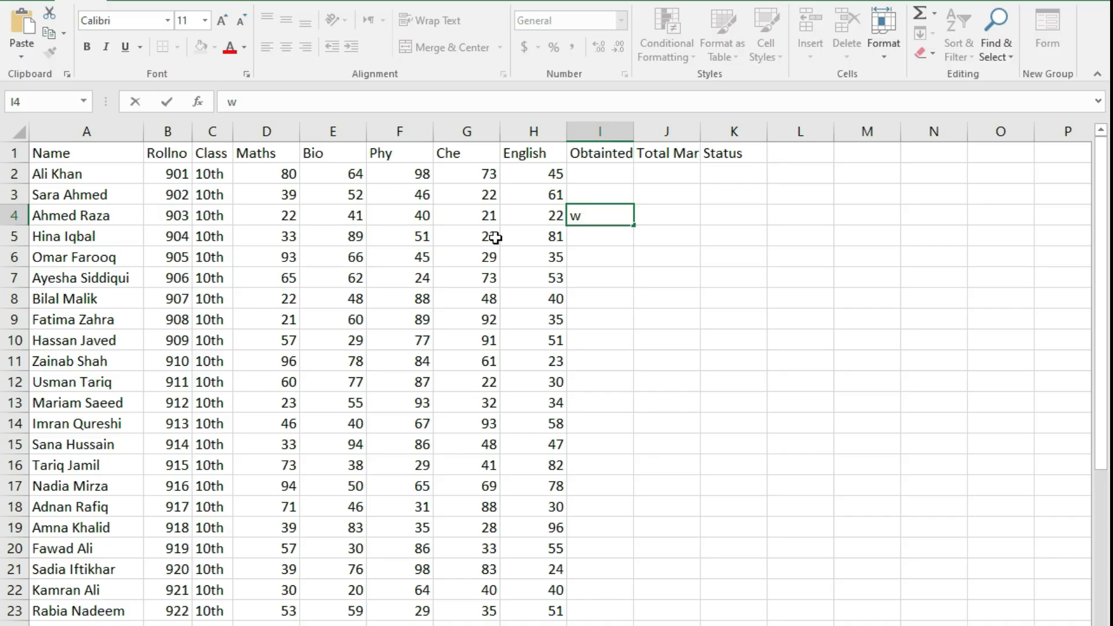
pyautogui.press('Return')
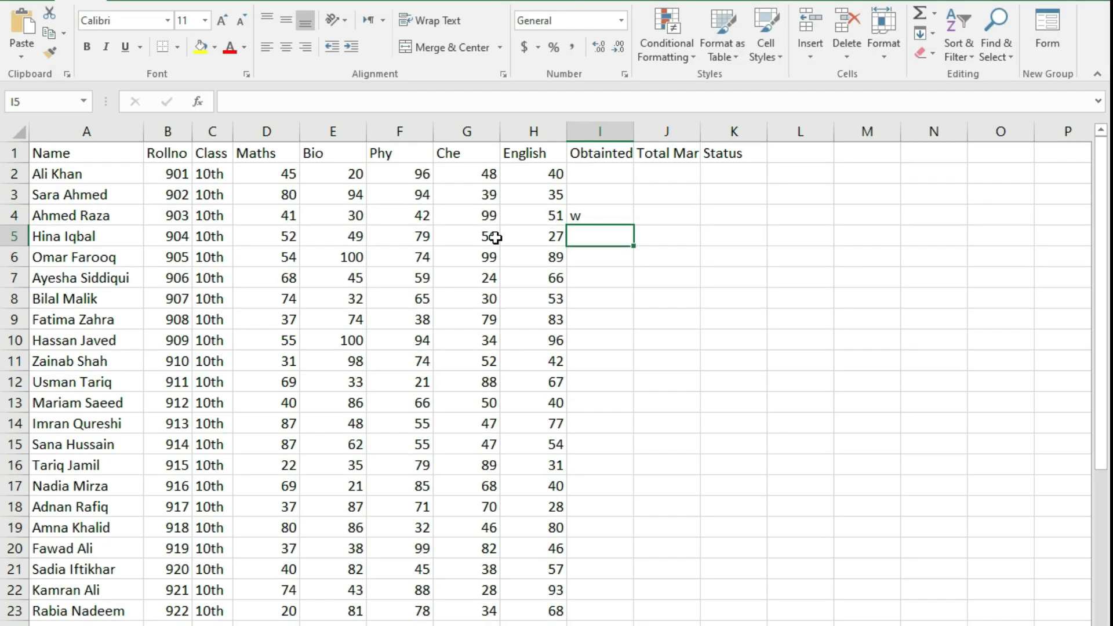
pyautogui.write('3')
pyautogui.press('Return')
pyautogui.press('Return')
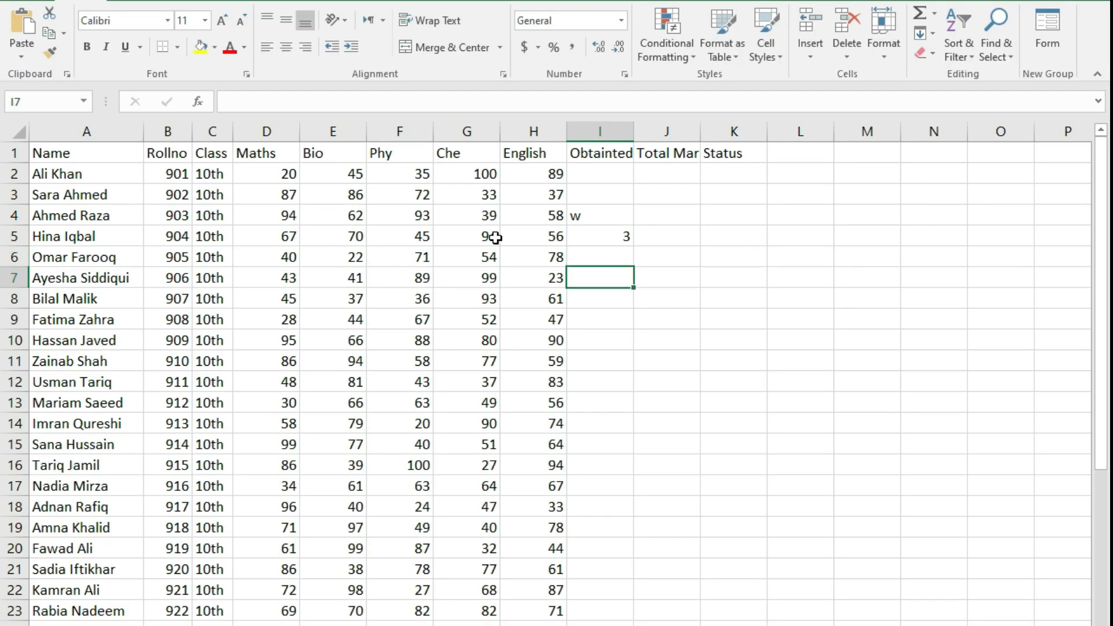
pyautogui.write('3')
pyautogui.press('Return')
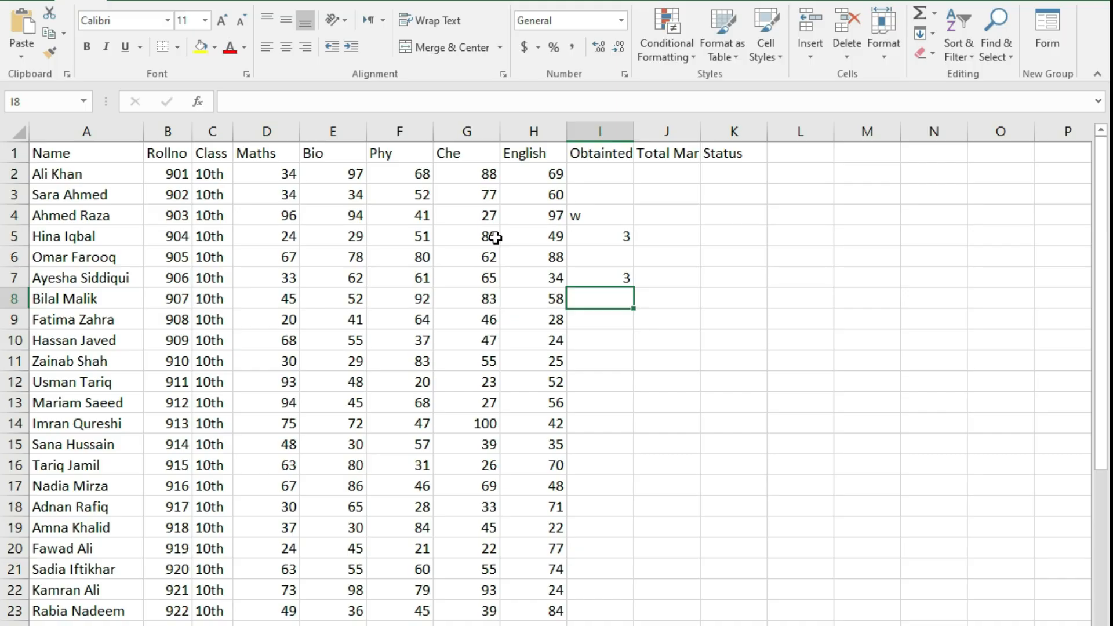
pyautogui.hotkey('ctrl', 'z')
pyautogui.hotkey('ctrl', 'z')
pyautogui.hotkey('ctrl', 'z')
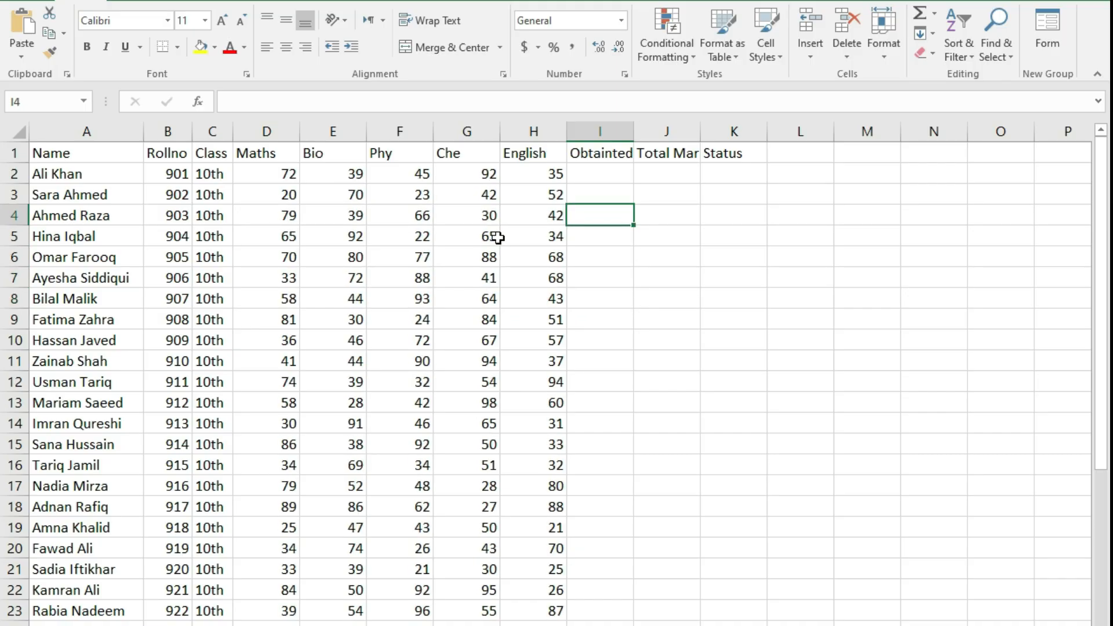
# Step: Replace the random-number formulas in the Maths through English columns with their static values
pyautogui.click(272, 175)
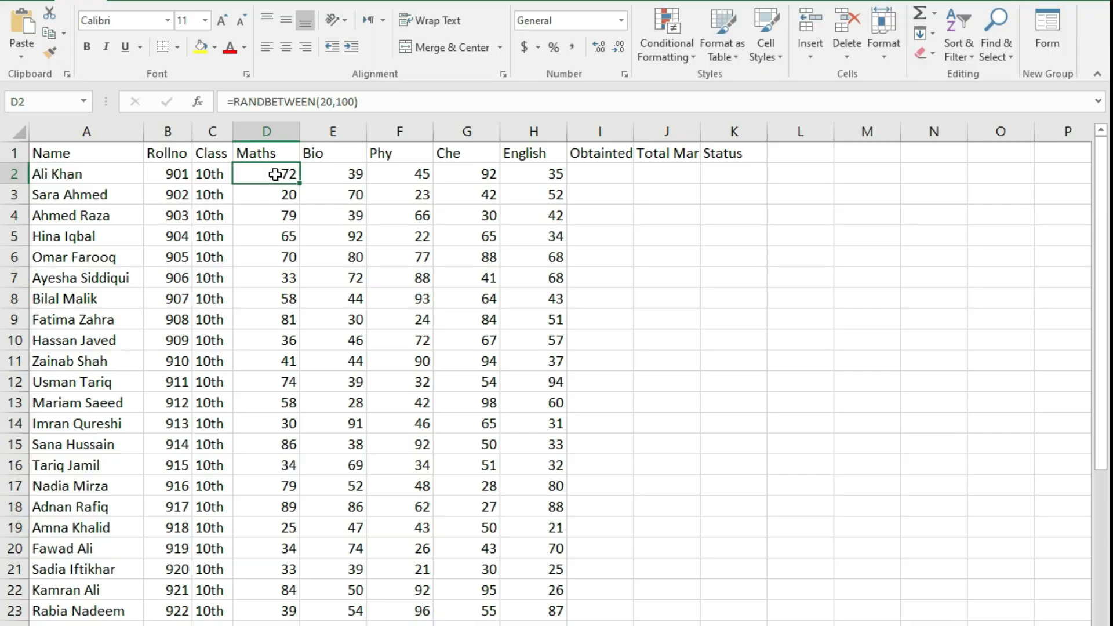
pyautogui.hotkey('ctrl', 'shift', 'Right')
pyautogui.hotkey('ctrl', 'shift', 'Down')
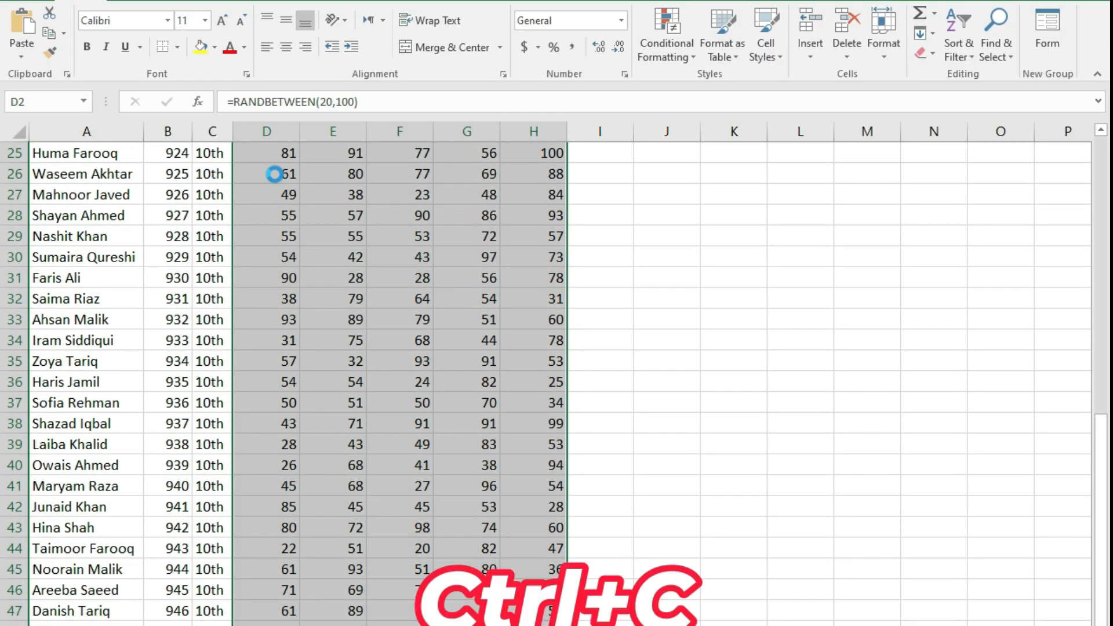
pyautogui.hotkey('ctrl', 'c')
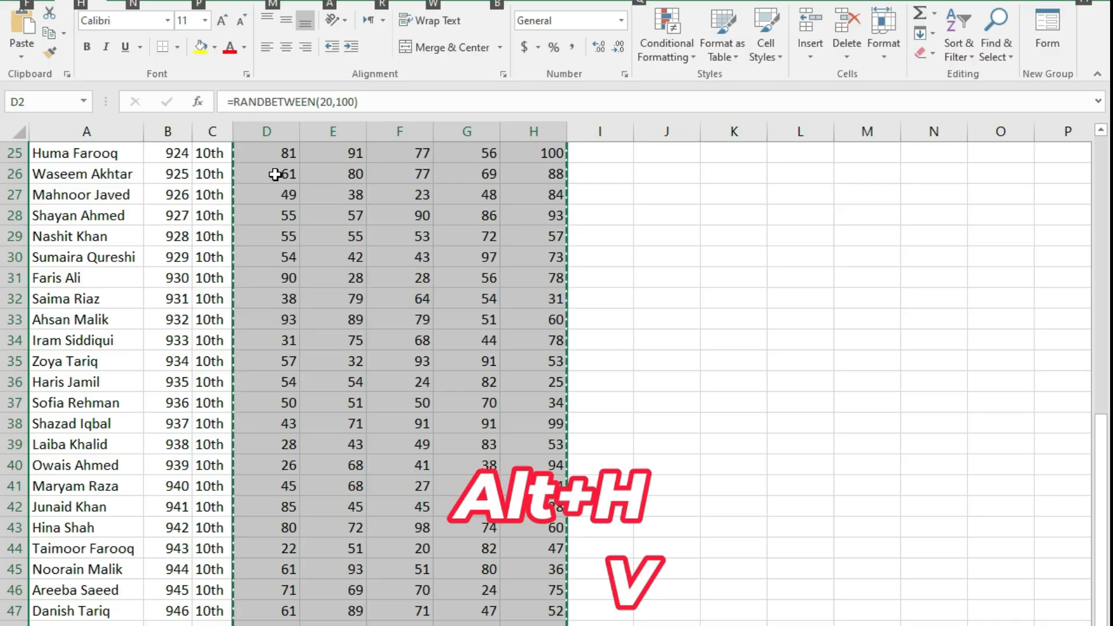
pyautogui.hotkey('alt', 'h')
pyautogui.press('v')
pyautogui.press('v')
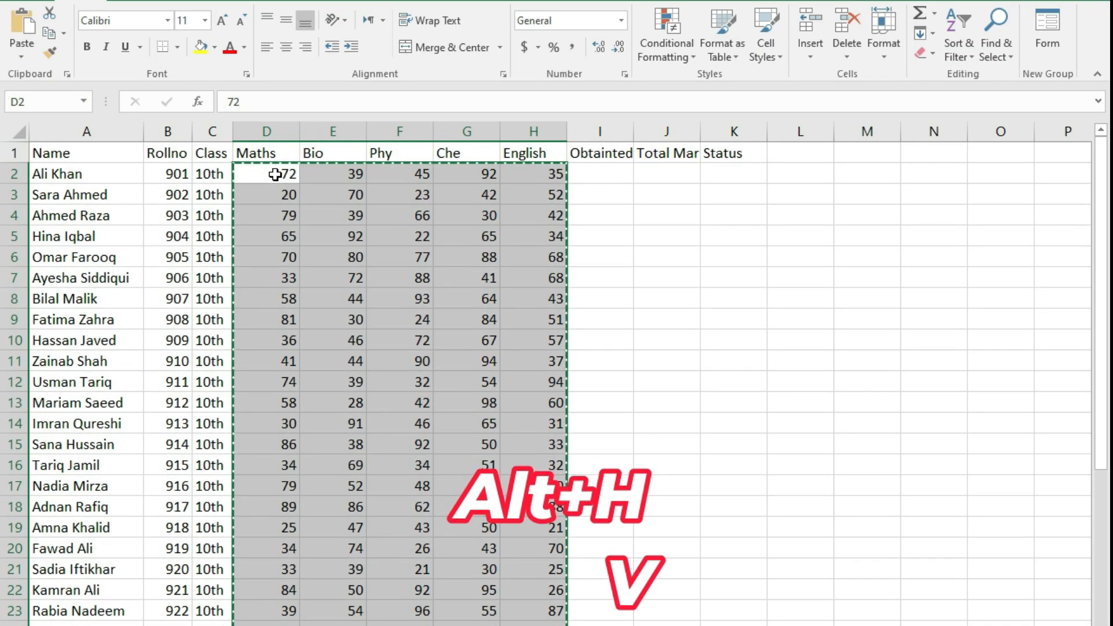
# Step: Enter the test value 3 in I3 and I4 to check that the marks stay fixed, and undo the entries
pyautogui.click(600, 174)
pyautogui.press('Down')
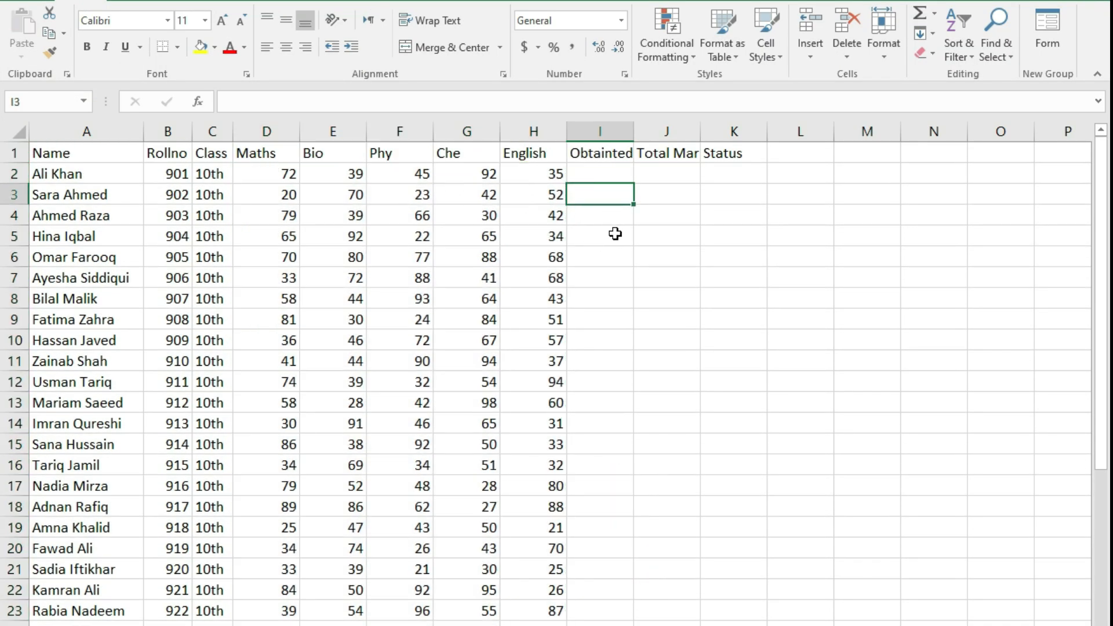
pyautogui.write('3')
pyautogui.press('Return')
pyautogui.write('3')
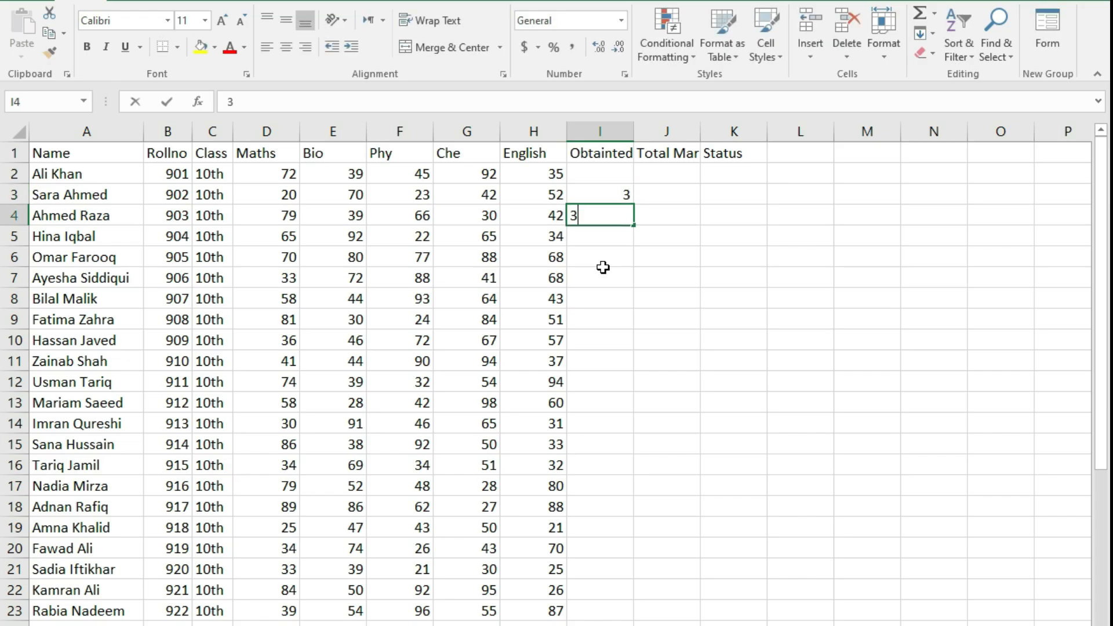
pyautogui.press('Return')
pyautogui.write('3')
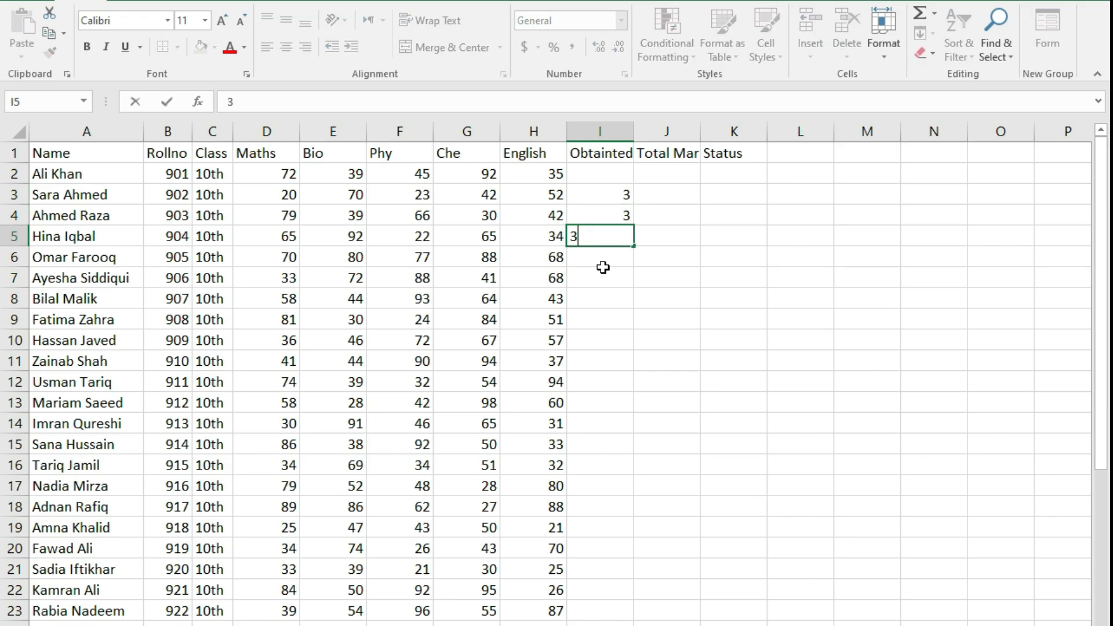
pyautogui.press('Escape')
pyautogui.hotkey('ctrl', 'z')
pyautogui.hotkey('ctrl', 'z')
# Step: Sum the five subject marks in I2 with =SUM(D2:H2) and fill the formula down for all students
pyautogui.click(611, 173)
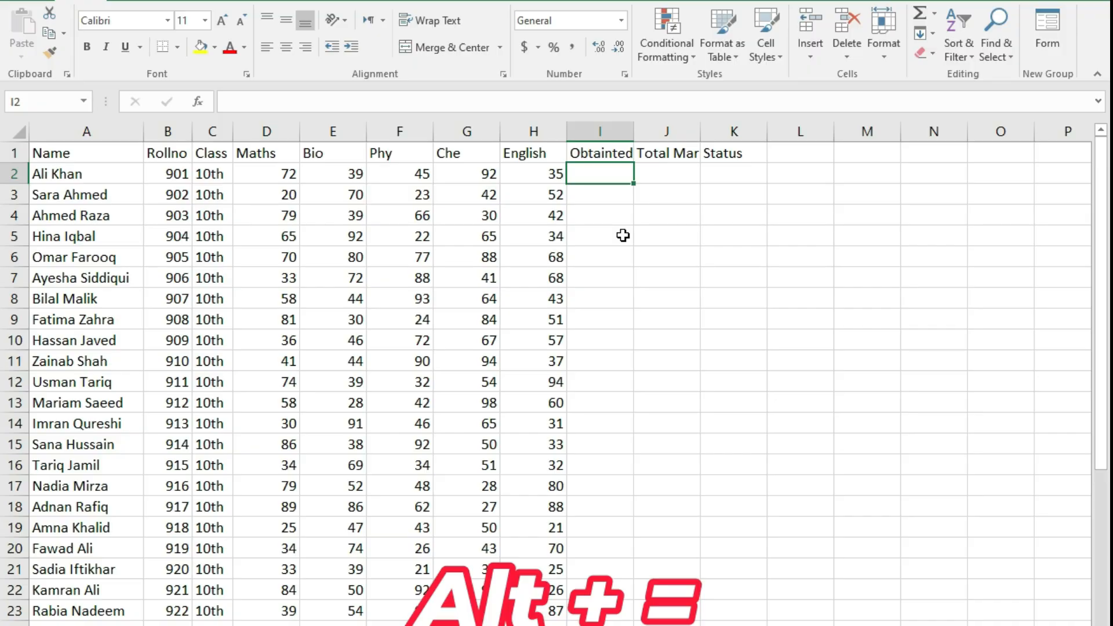
pyautogui.press('alt')
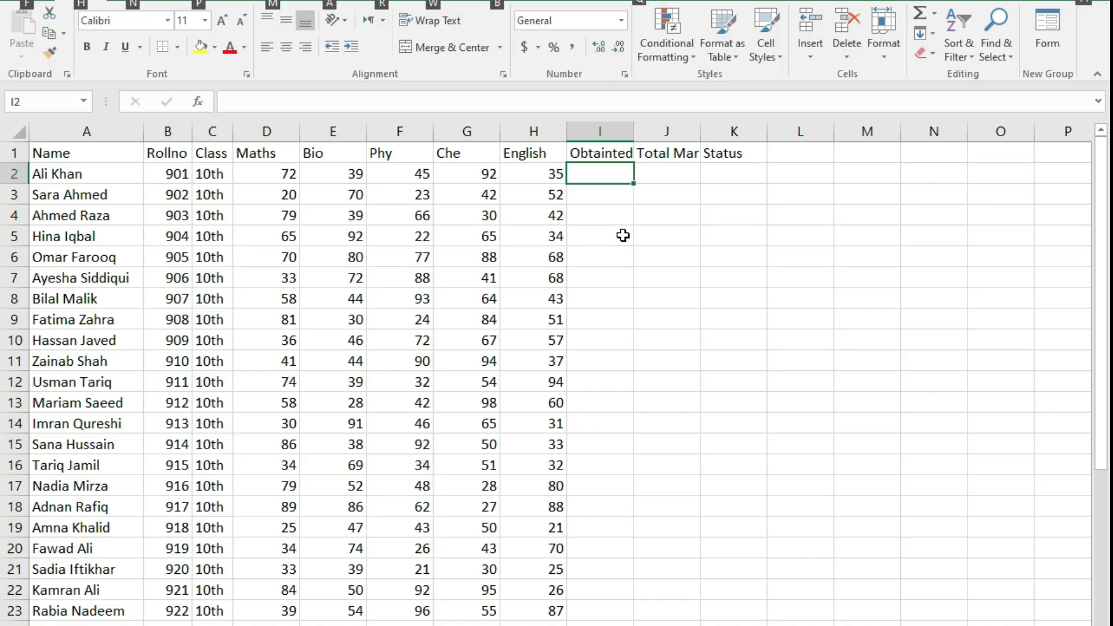
pyautogui.hotkey('alt', '=')
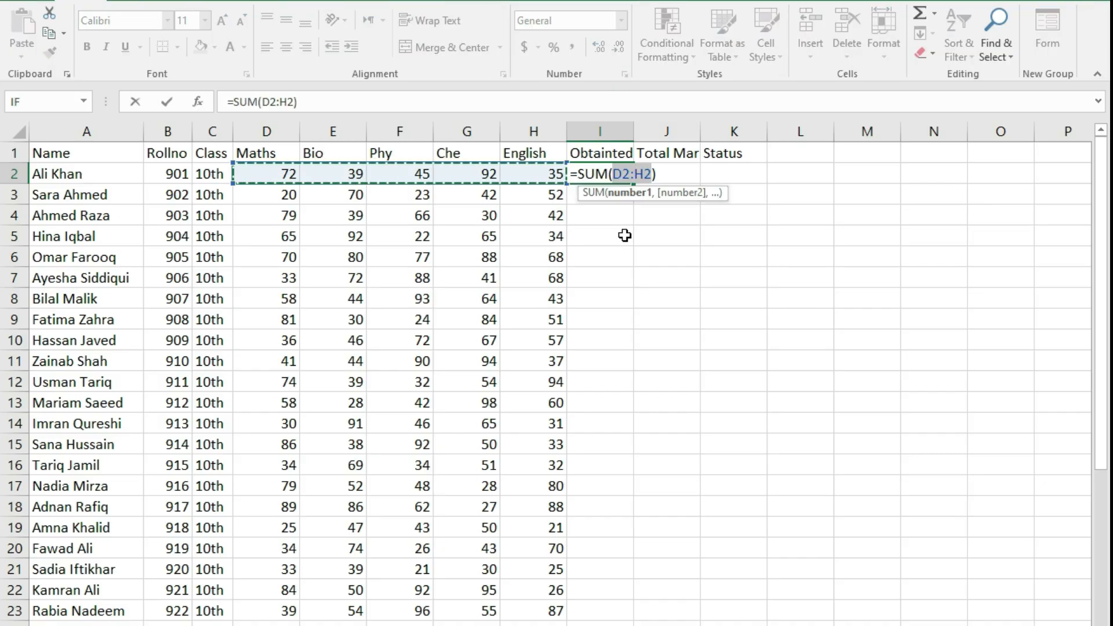
pyautogui.press('Return')
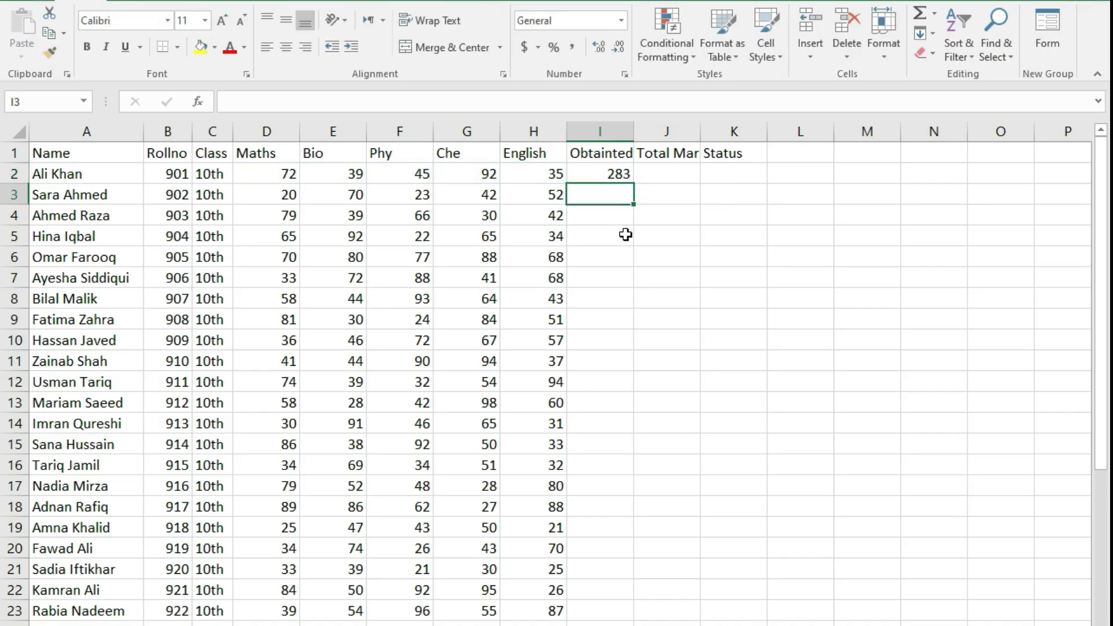
pyautogui.click(614, 174)
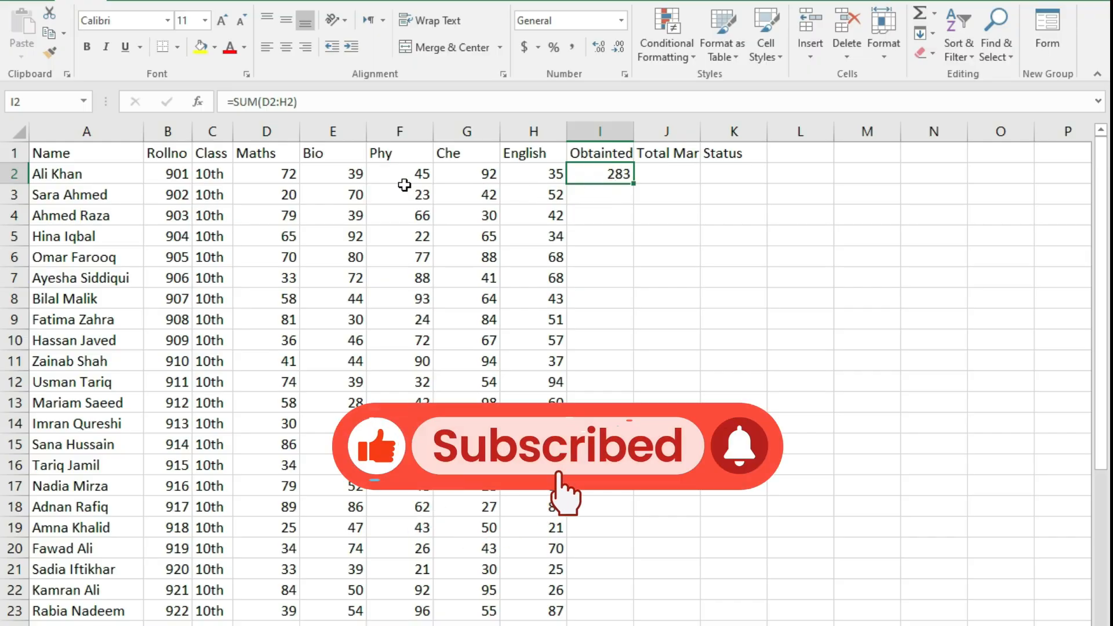
pyautogui.doubleClick(635, 183)
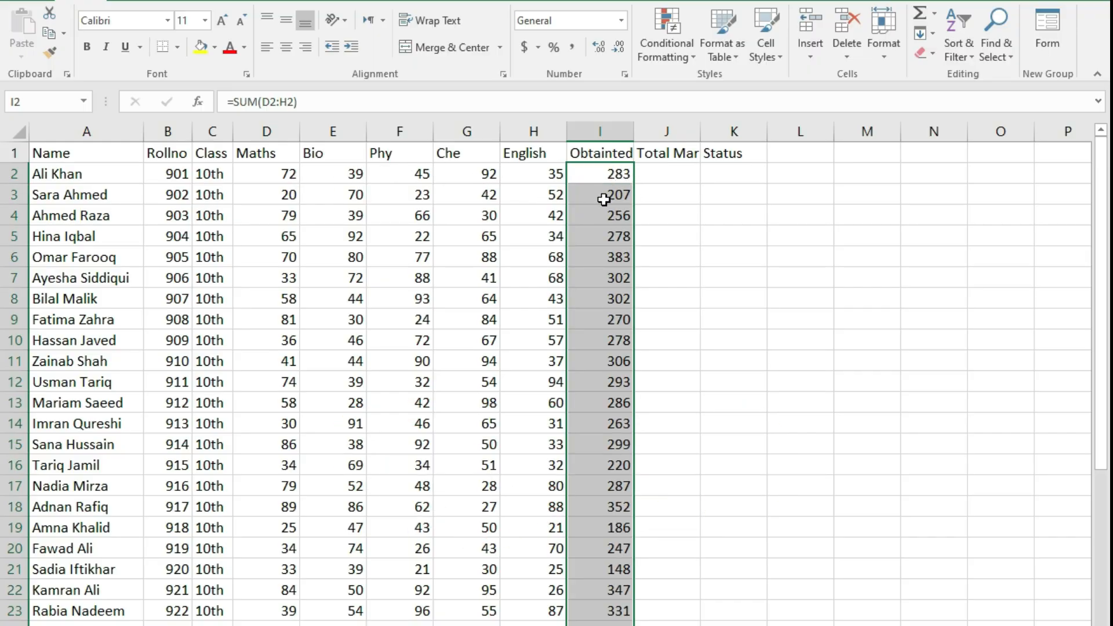
pyautogui.scroll(-5, 603, 197)
pyautogui.scroll(-5, 603, 207)
pyautogui.scroll(10, 604, 207)
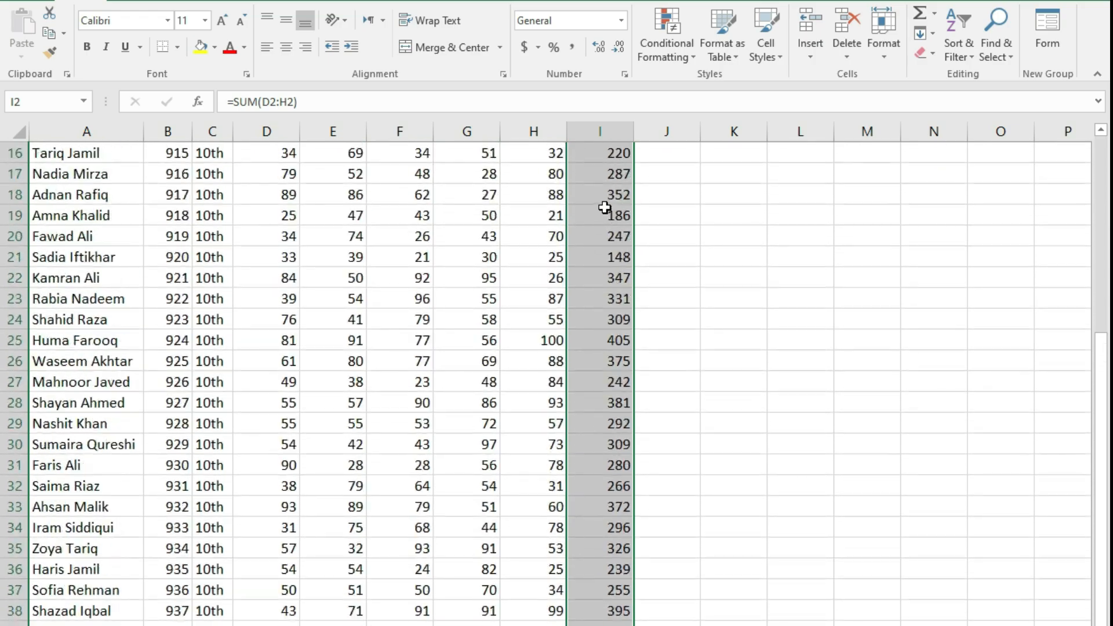
# Step: Enter 500 as the total marks in J2 and fill it down the column for all students
pyautogui.click(673, 176)
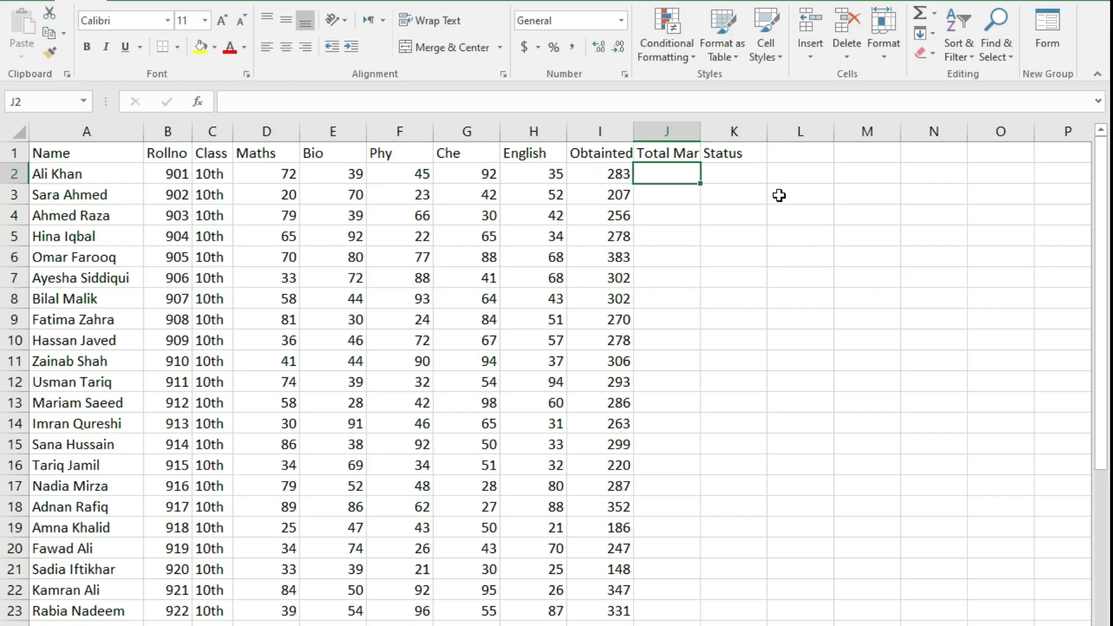
pyautogui.write('500')
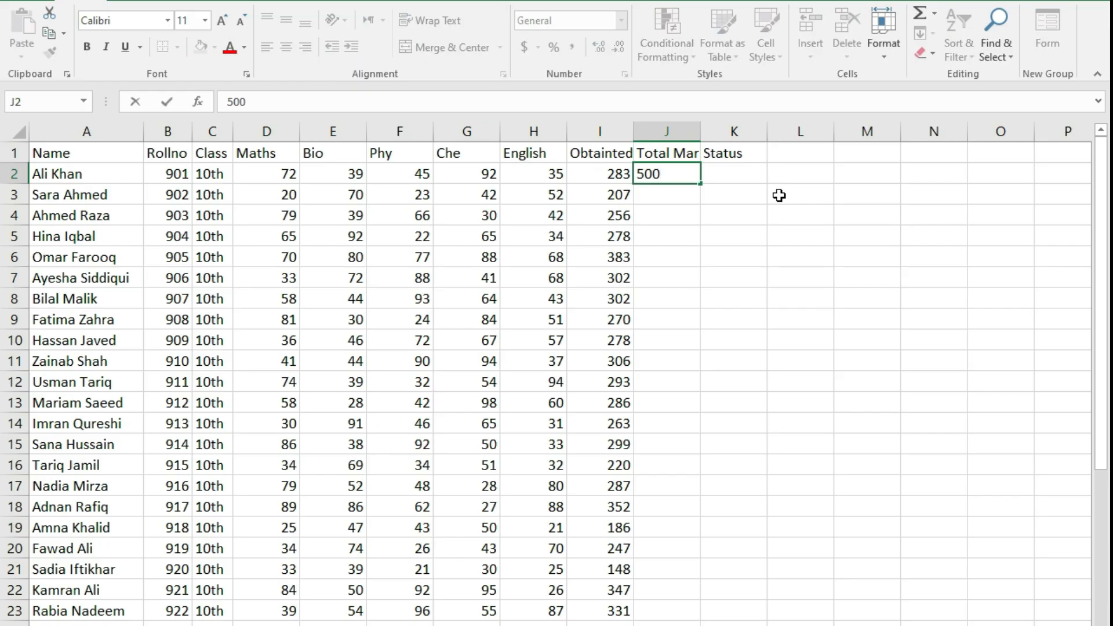
pyautogui.click(735, 168)
pyautogui.click(684, 174)
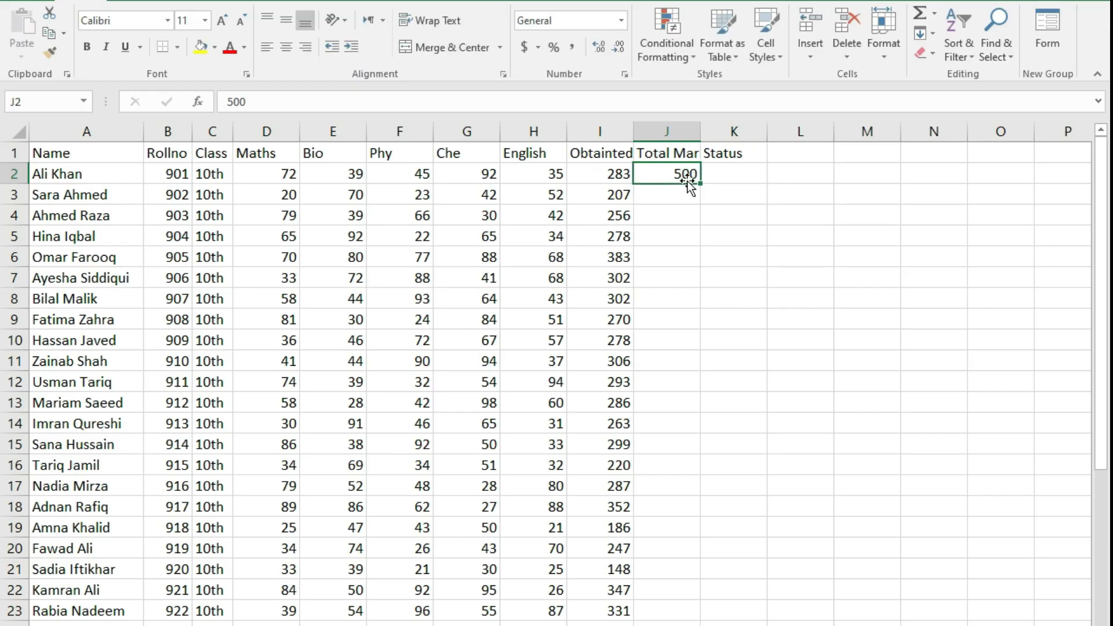
pyautogui.doubleClick(701, 182)
pyautogui.click(751, 171)
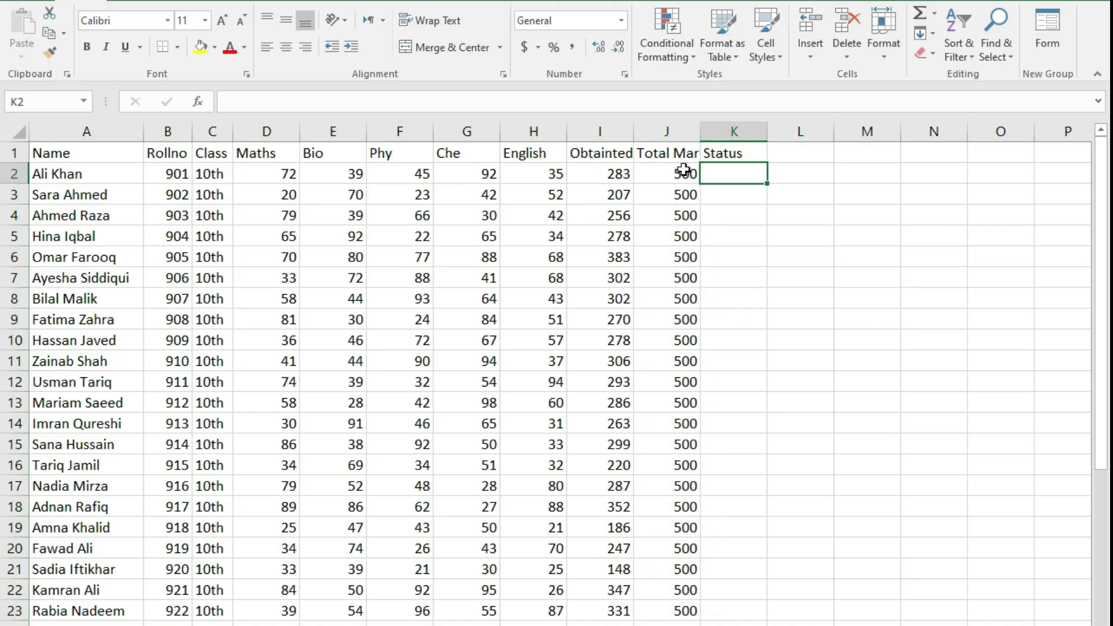
pyautogui.click(728, 154)
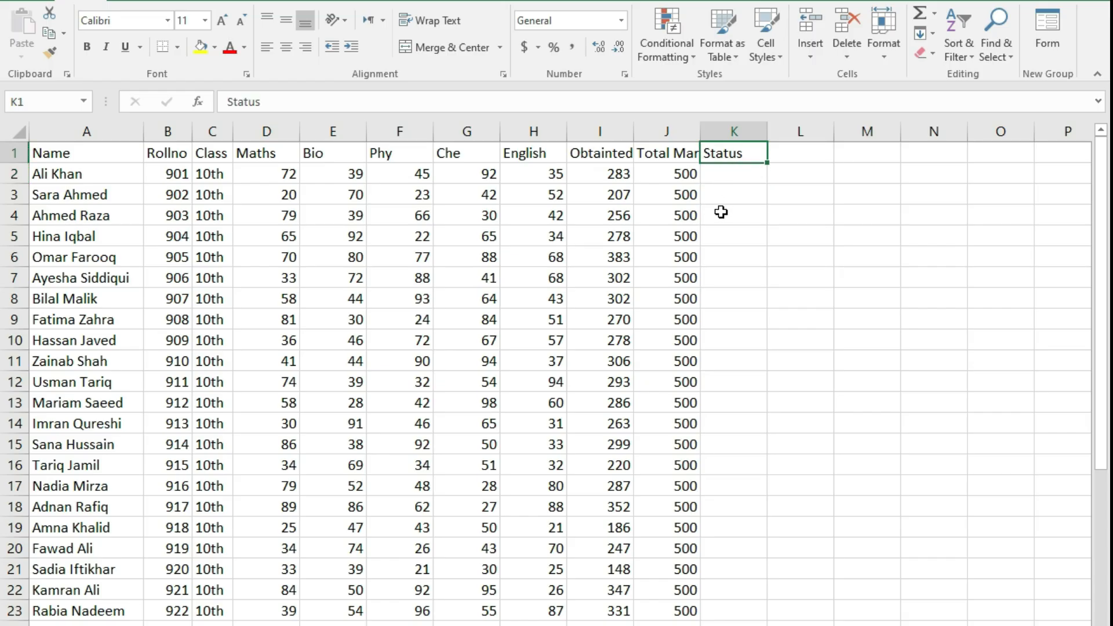
# Step: Replace the header in K1 with "Persentage" and enter "Status" as the header in L1
pyautogui.write('P')
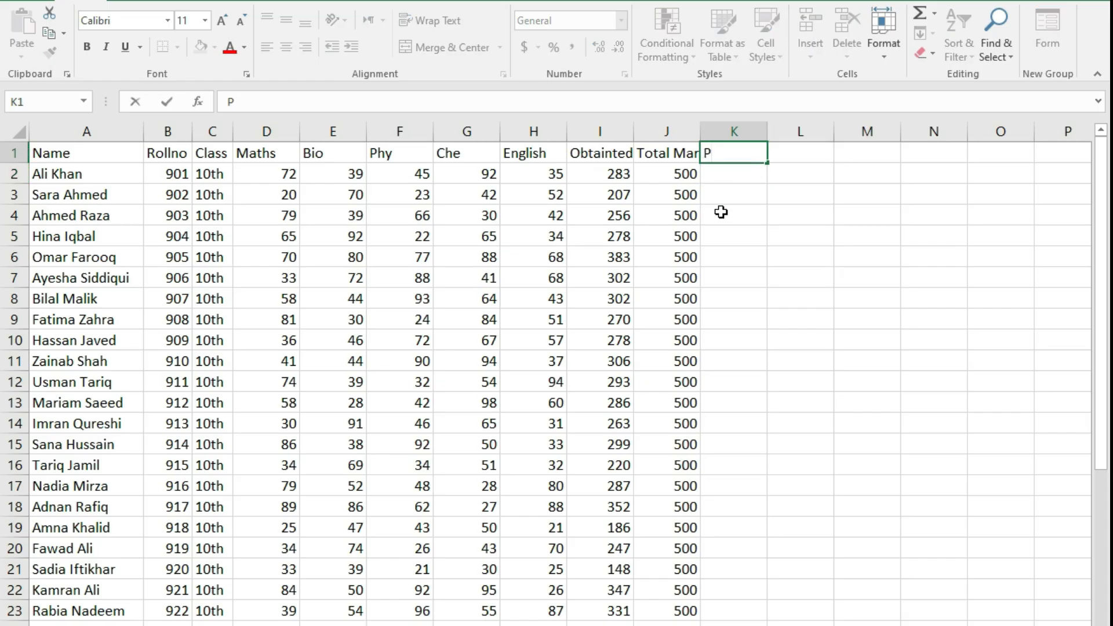
pyautogui.write('ersentage')
pyautogui.click(804, 159)
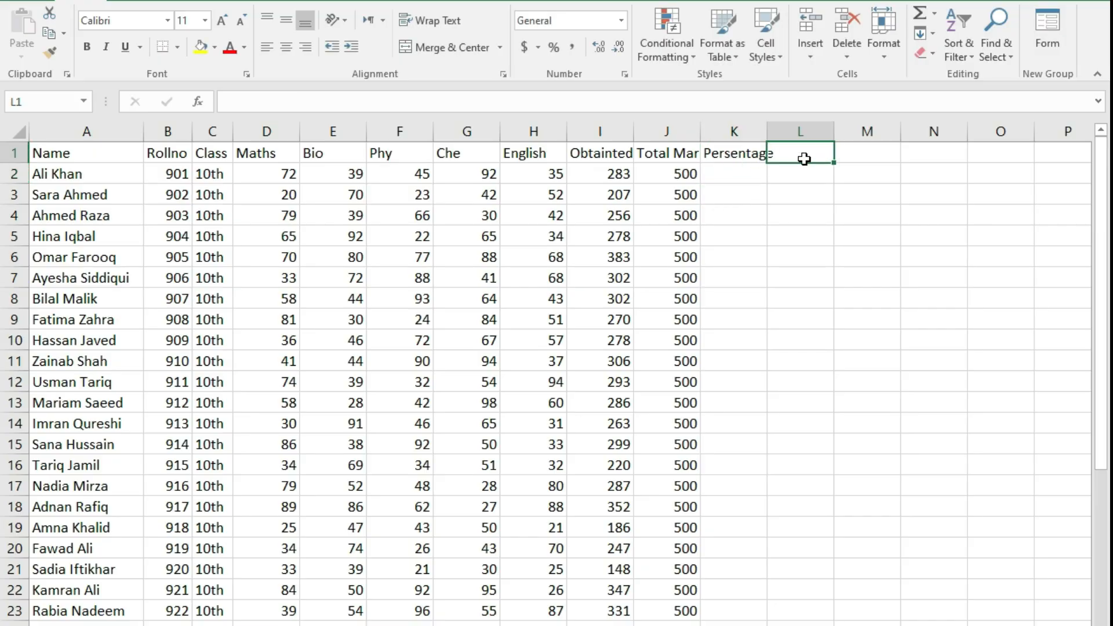
pyautogui.write('S')
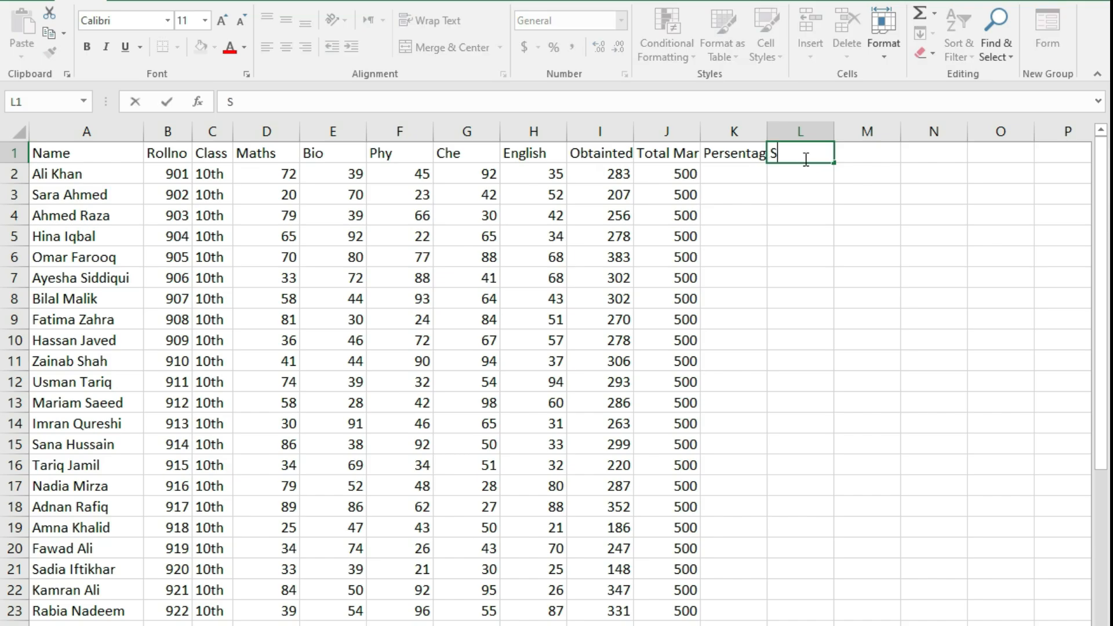
pyautogui.write('tatius')
# Step: Calculate the first student's percentage in K2 by dividing obtained marks by total marks with =I2/J2
pyautogui.click(740, 176)
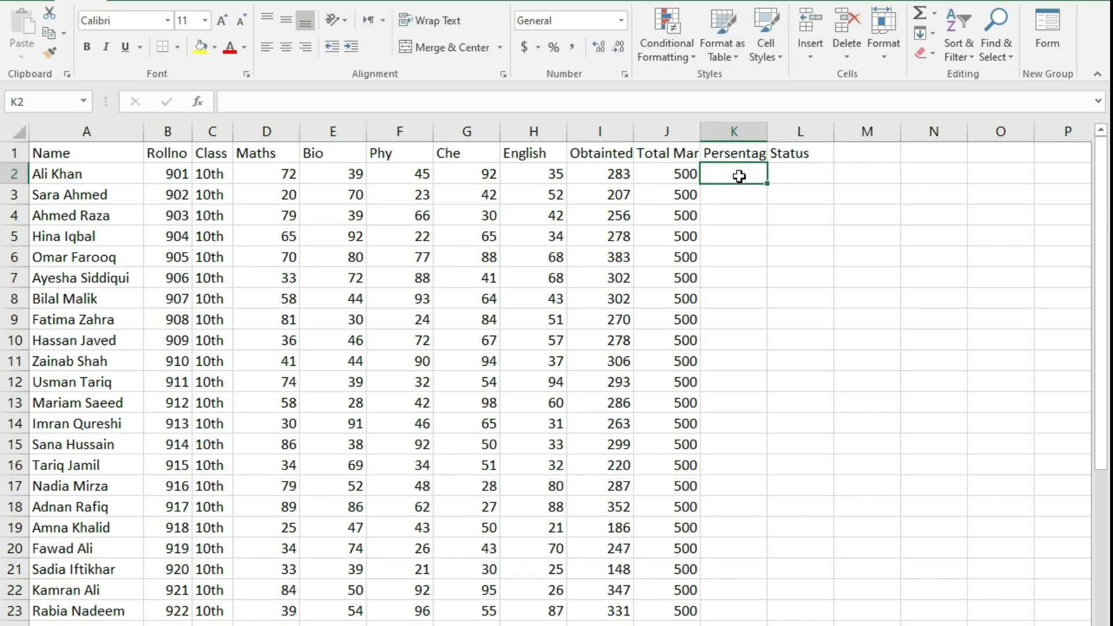
pyautogui.write('=')
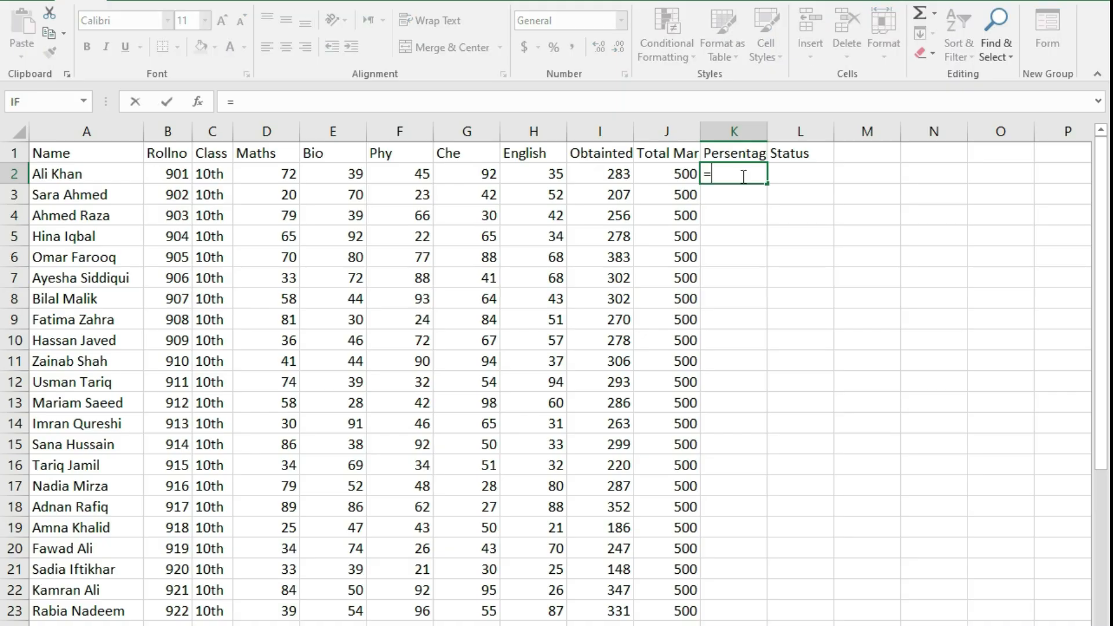
pyautogui.click(604, 174)
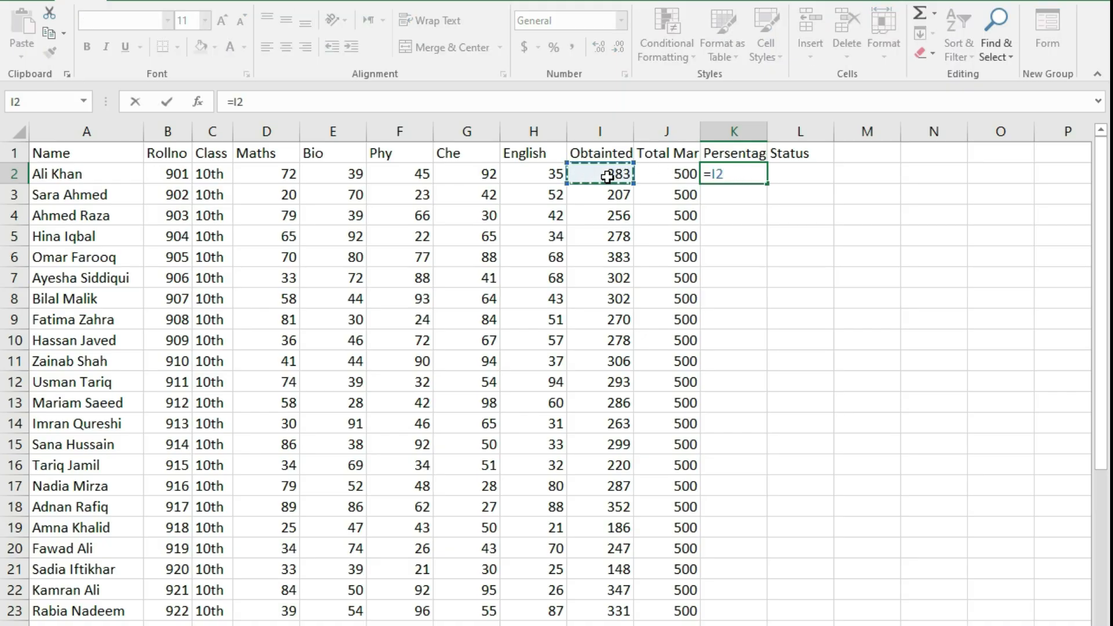
pyautogui.write('/')
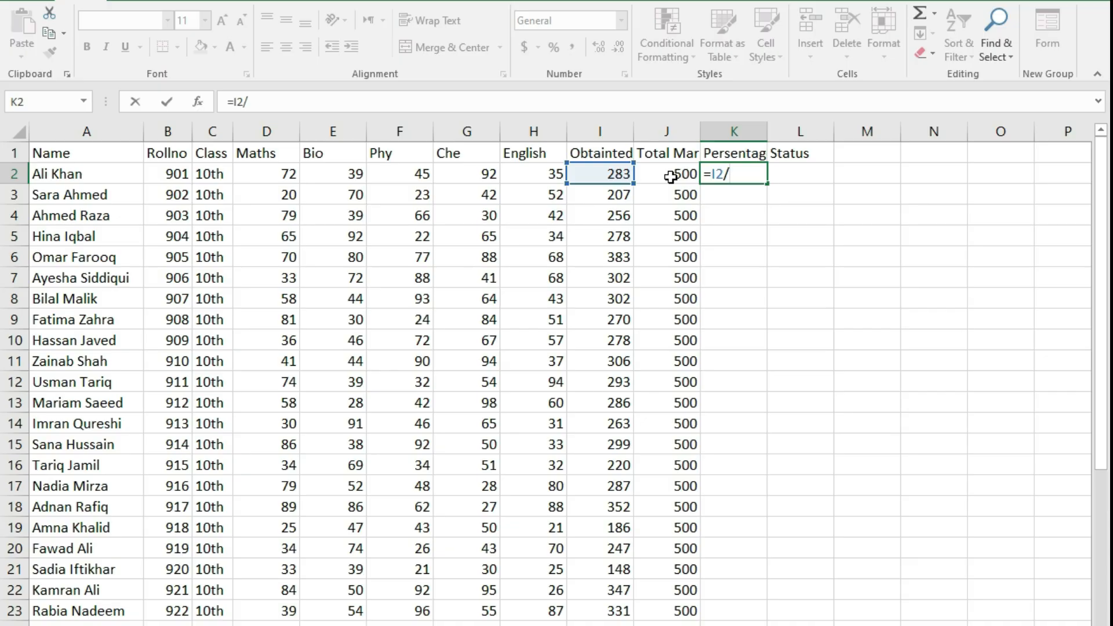
pyautogui.click(671, 176)
pyautogui.press('Return')
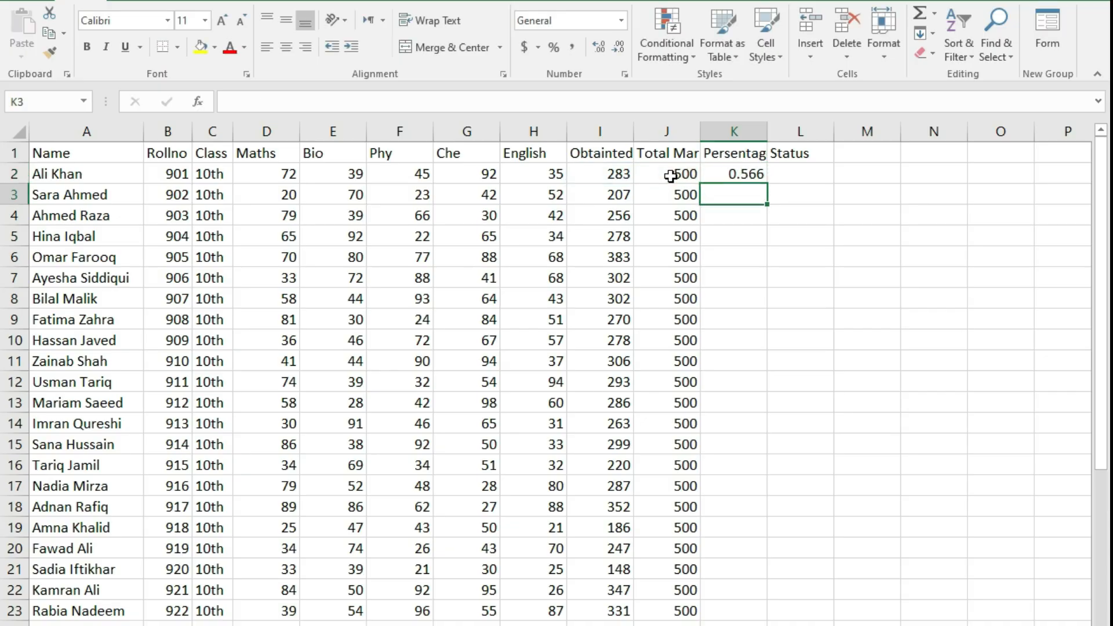
# Step: Format K2 as Percentage and fill it down for all students, showing one decimal place
pyautogui.click(741, 175)
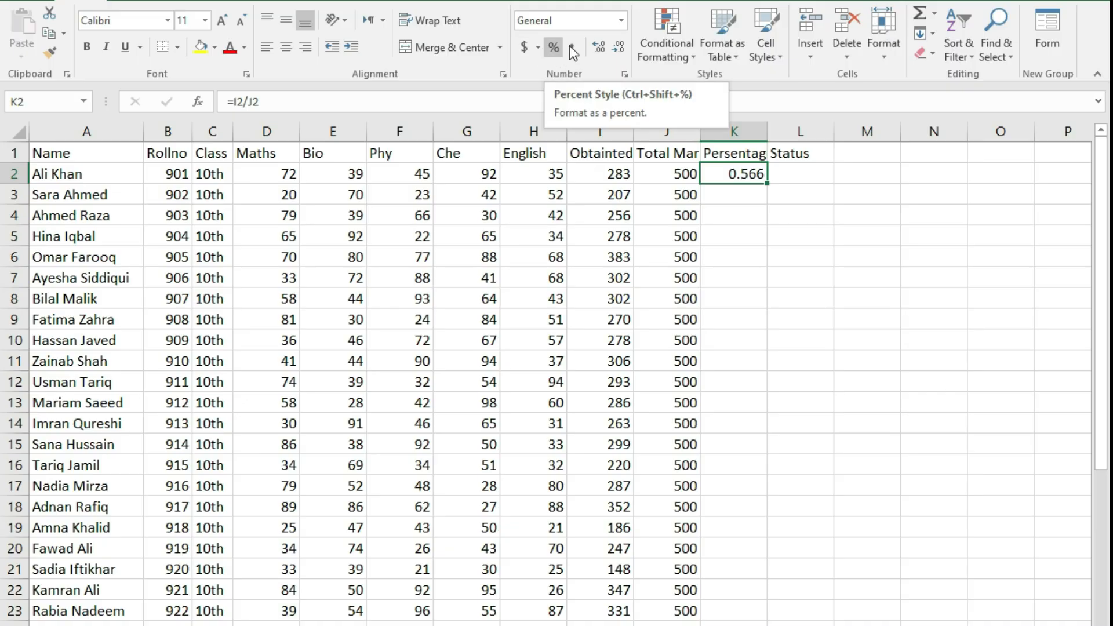
pyautogui.click(623, 23)
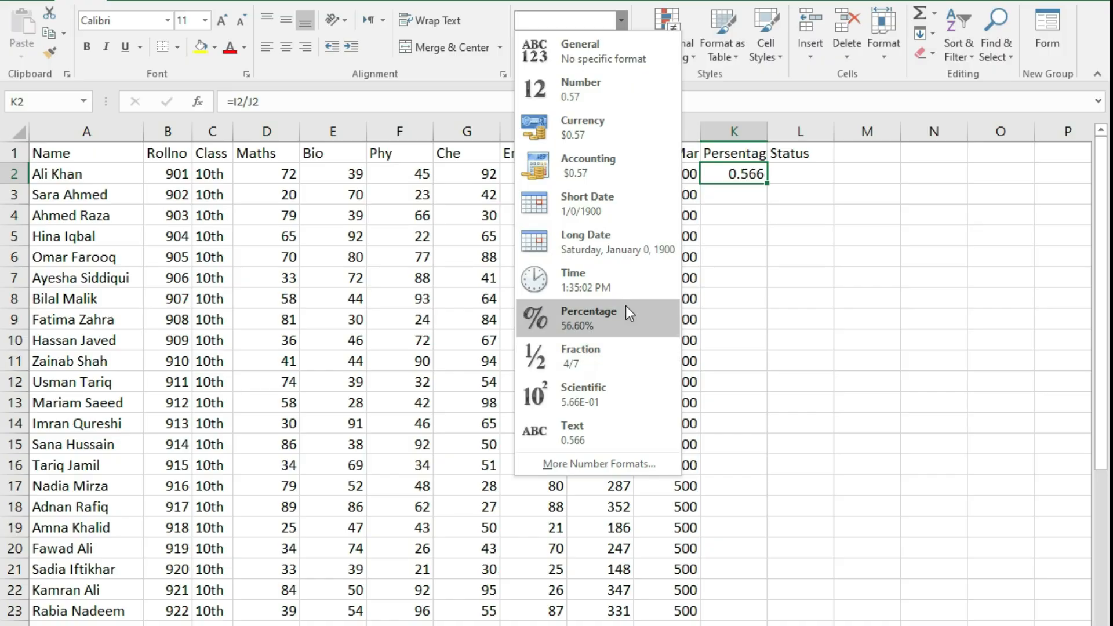
pyautogui.click(615, 327)
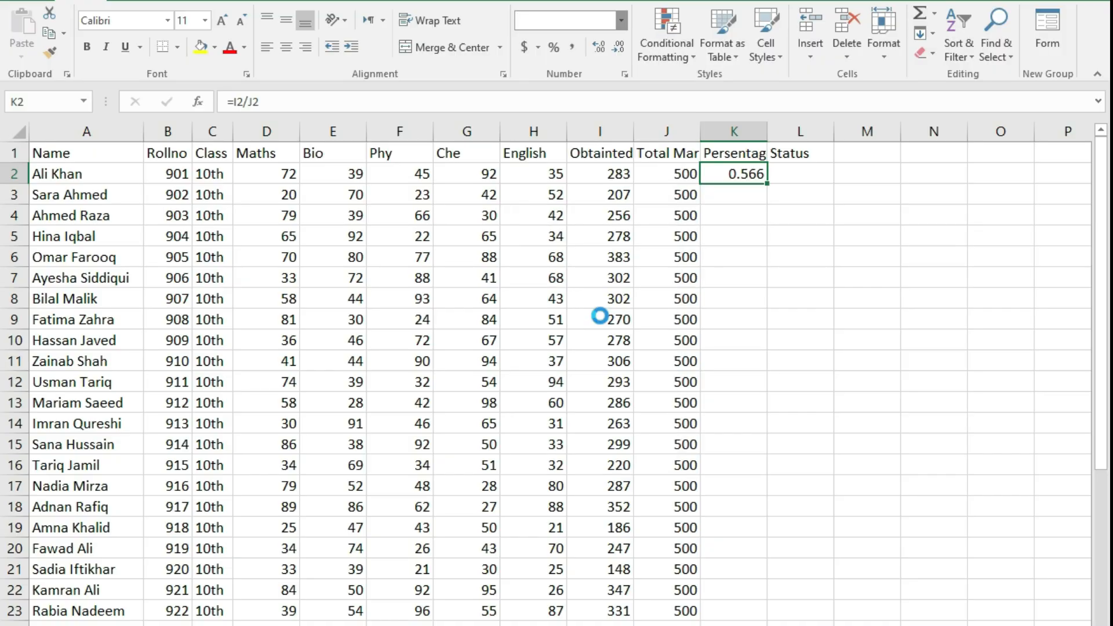
pyautogui.doubleClick(768, 184)
pyautogui.scroll(-6, 721, 235)
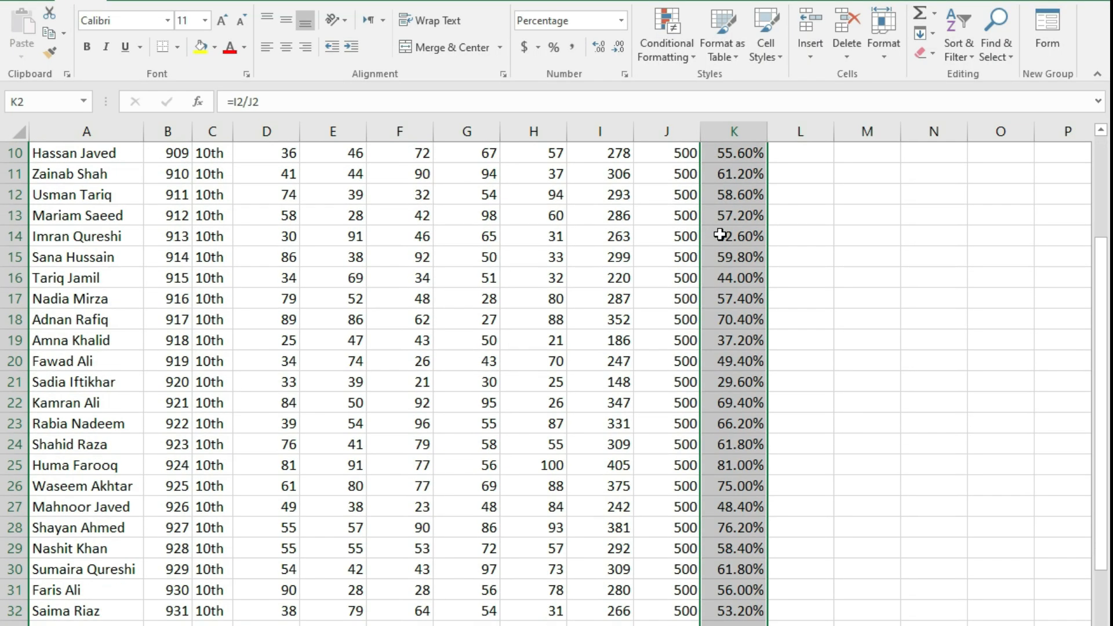
pyautogui.scroll(6, 720, 234)
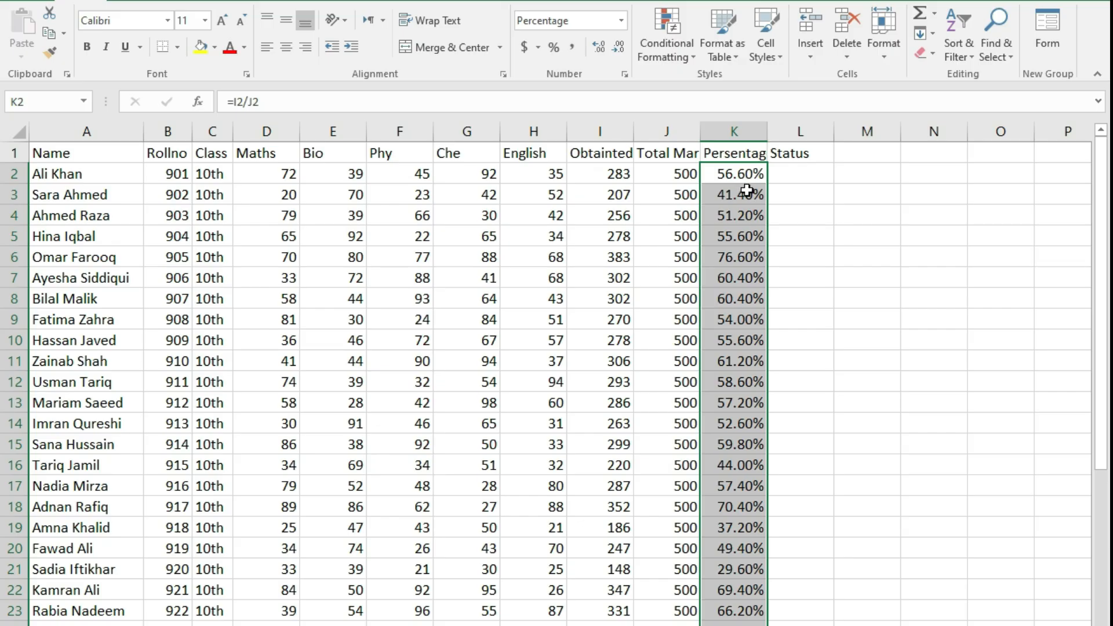
pyautogui.click(620, 47)
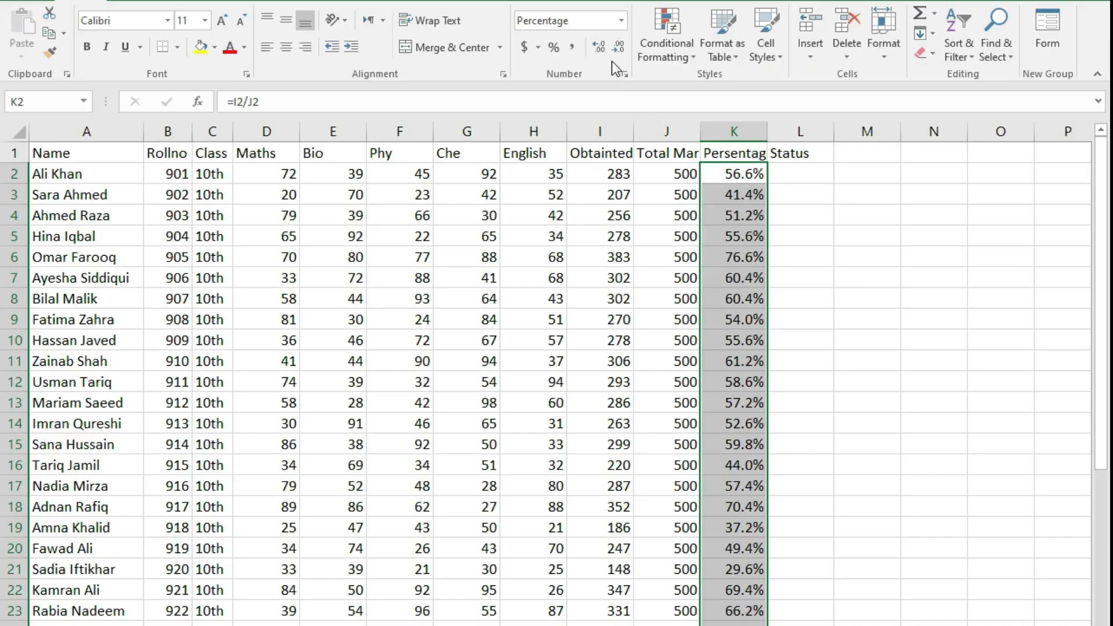
# Step: Enter =IF(K2>=33%,"Pass","Fail") in L2 and fill the status formula down for all students
pyautogui.click(793, 177)
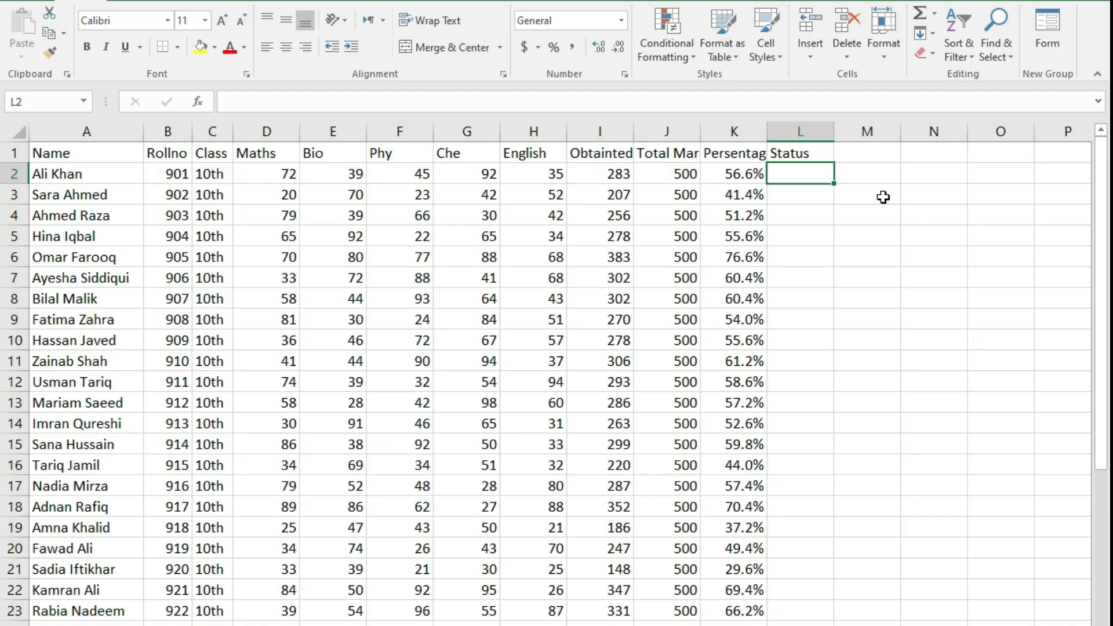
pyautogui.write('=')
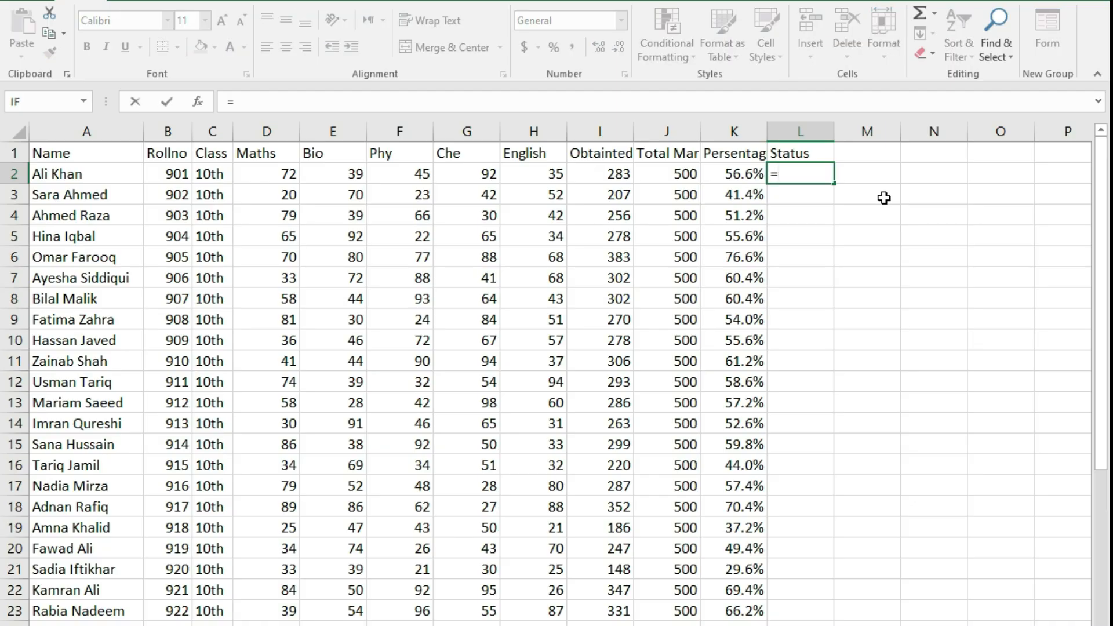
pyautogui.write('if')
pyautogui.doubleClick(813, 195)
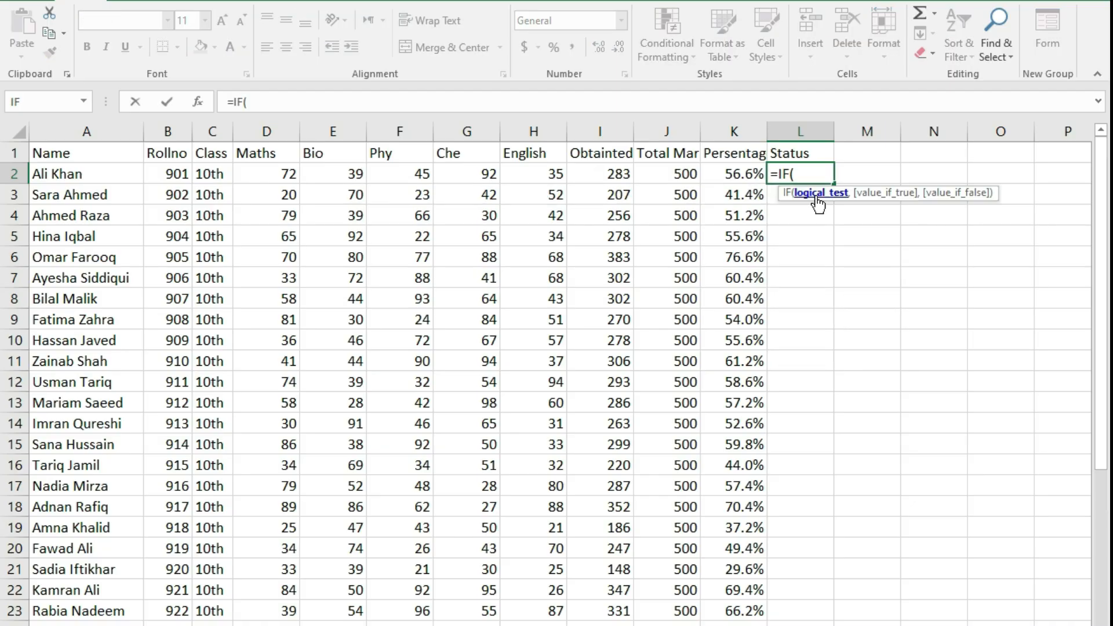
pyautogui.click(733, 174)
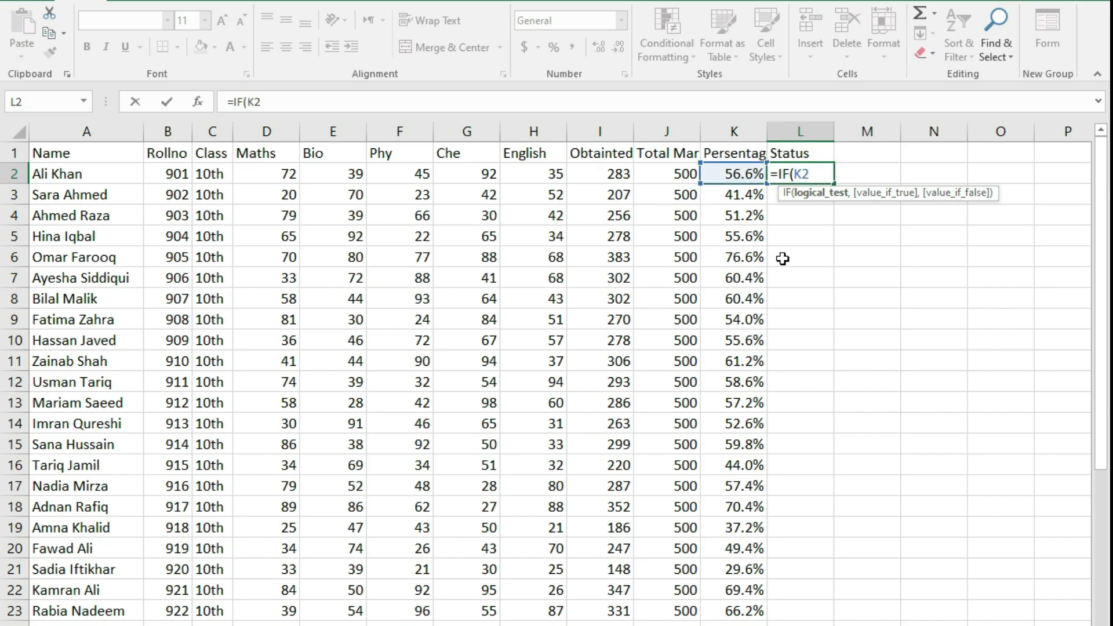
pyautogui.write('>=33%')
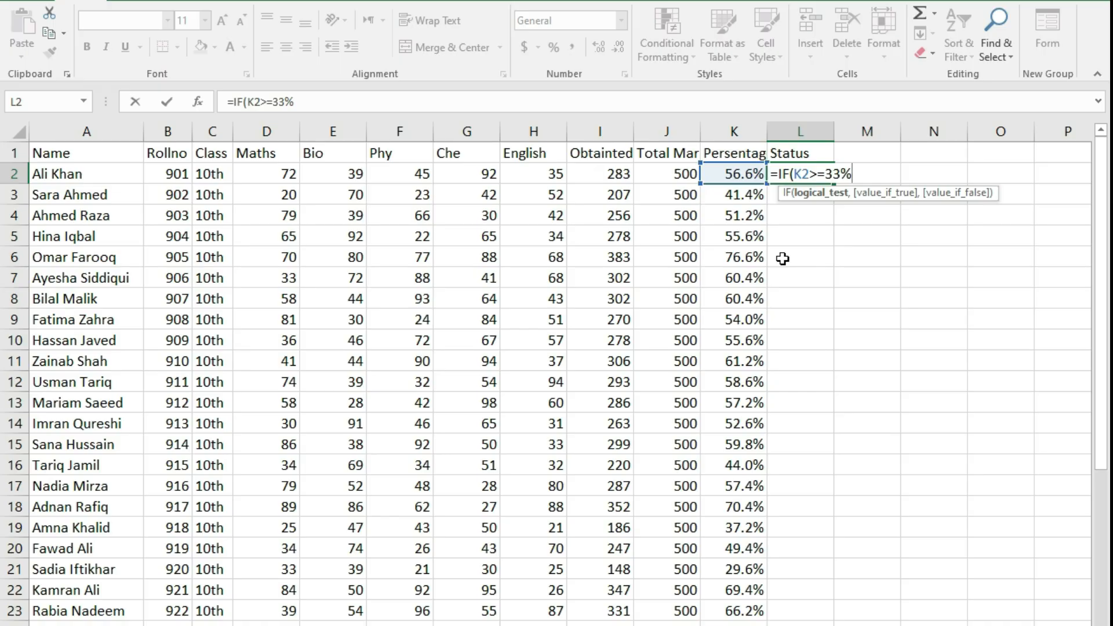
pyautogui.write(',')
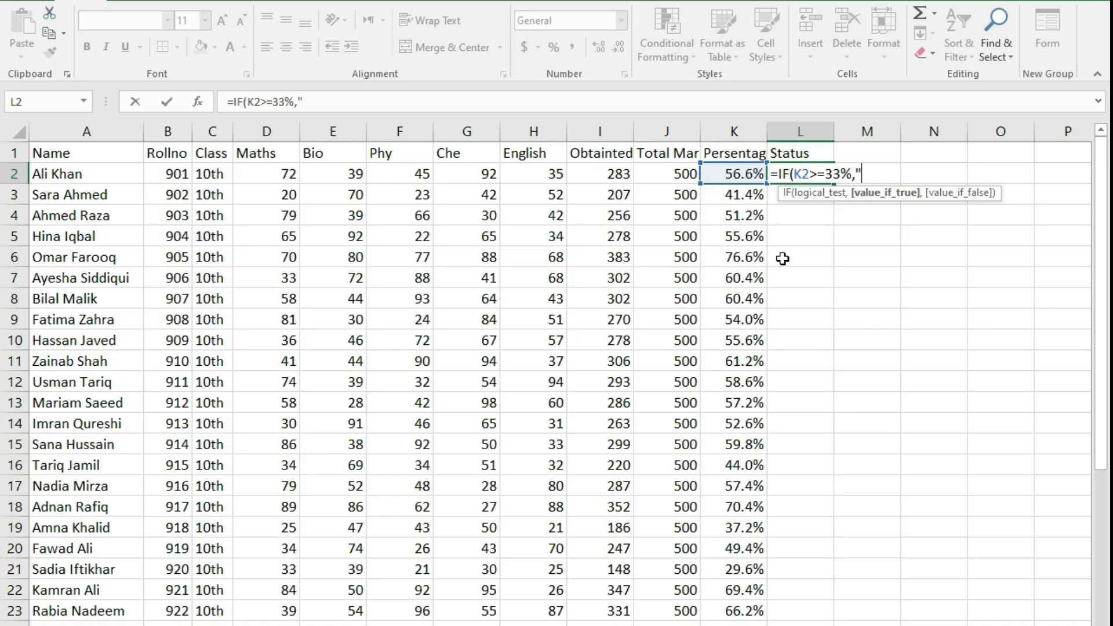
pyautogui.write('"pa')
pyautogui.press('BackSpace')
pyautogui.press('BackSpace')
pyautogui.write('Pass",')
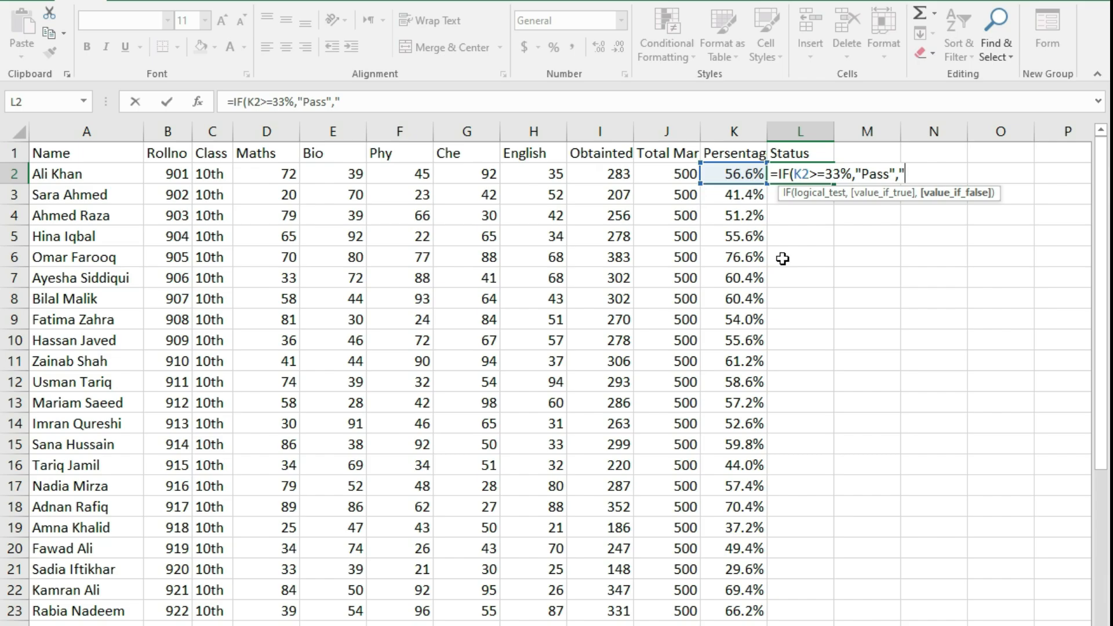
pyautogui.write('"Fail")')
pyautogui.press('Return')
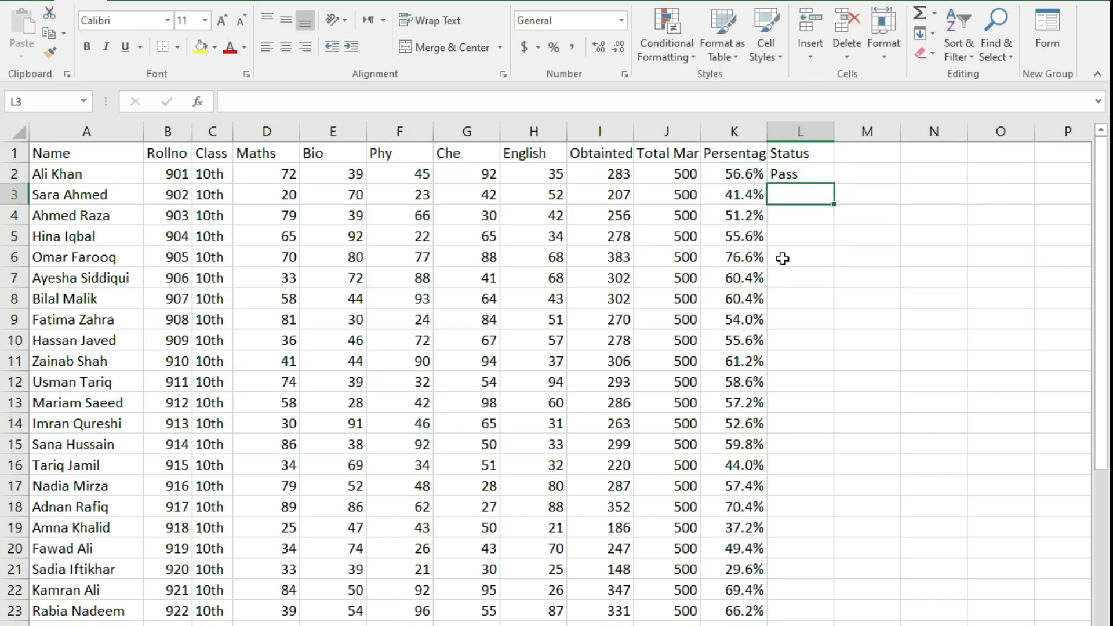
pyautogui.click(811, 175)
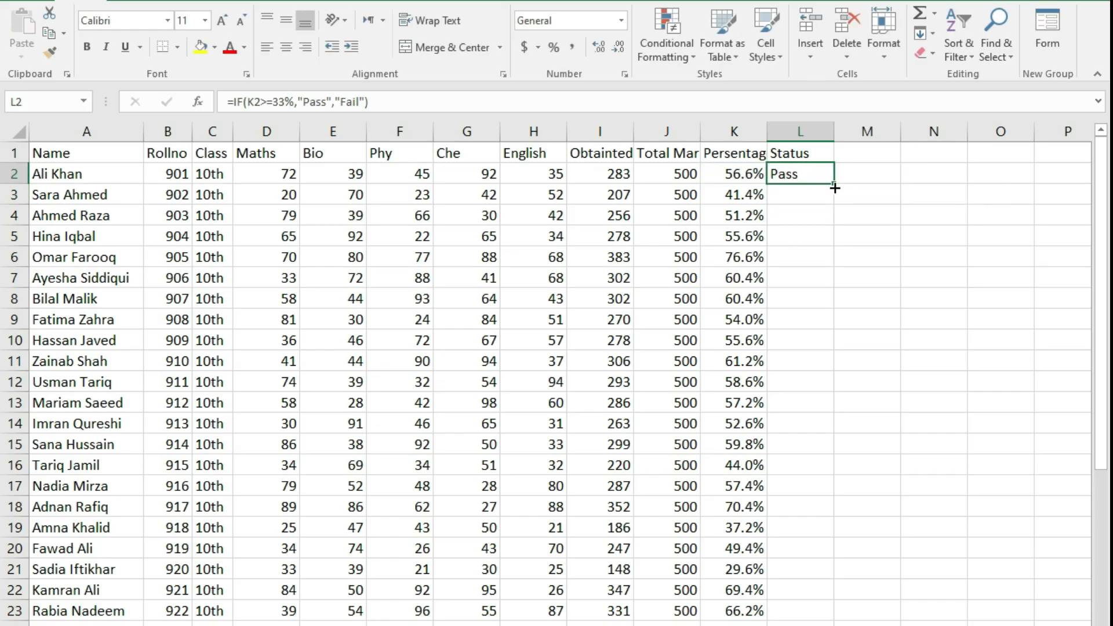
pyautogui.doubleClick(836, 184)
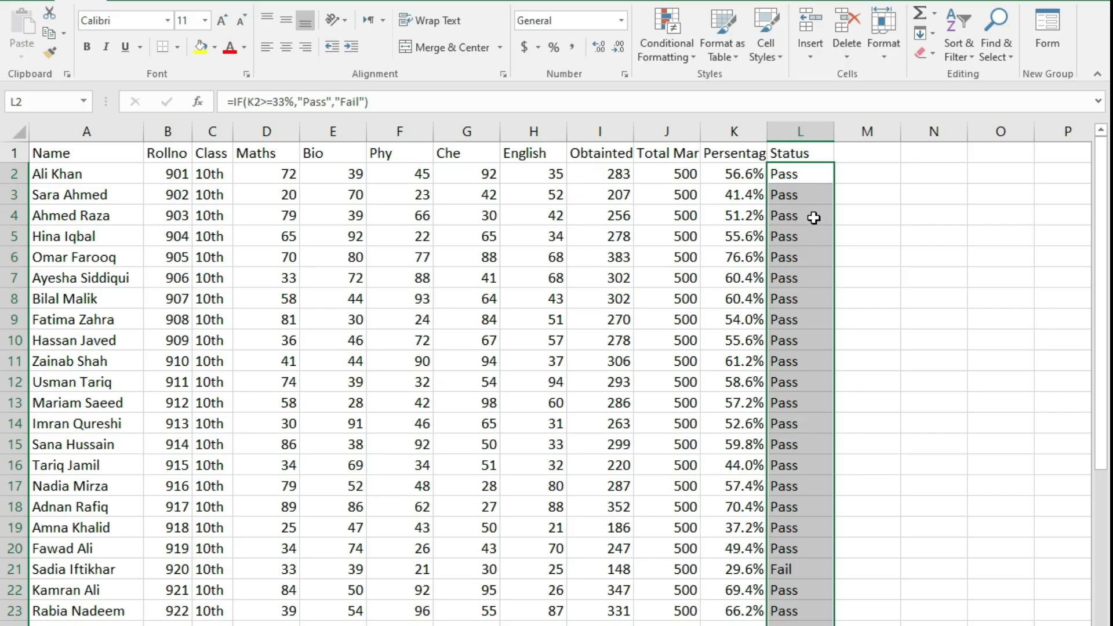
# Step: Review the IF formula in L2 and check the Pass and Fail results down the Status column
pyautogui.click(800, 174)
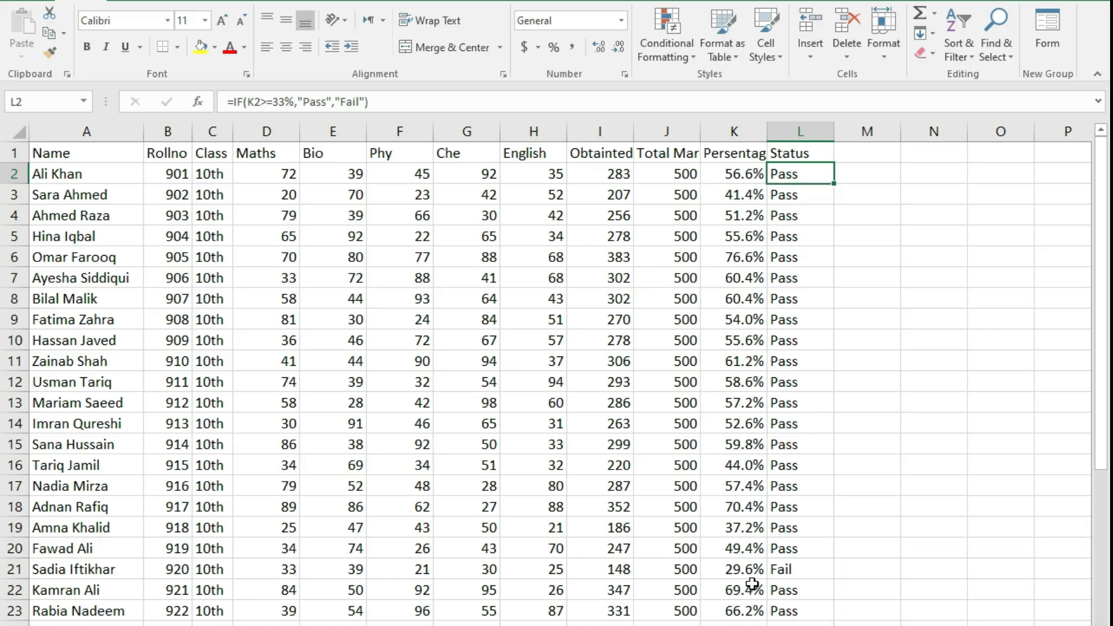
pyautogui.doubleClick(795, 173)
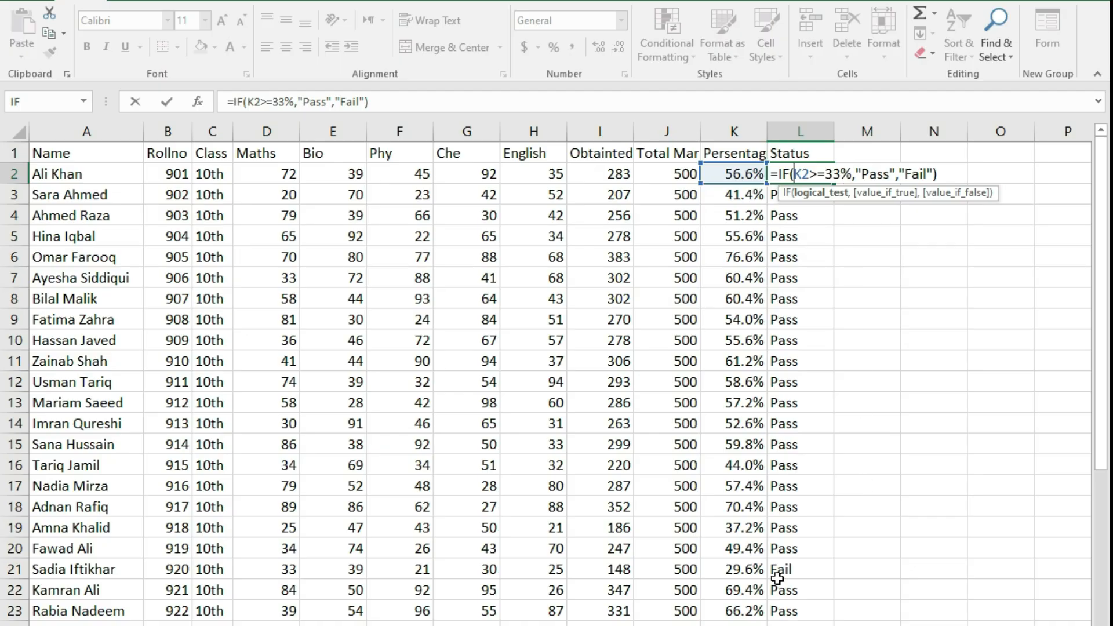
pyautogui.press('Return')
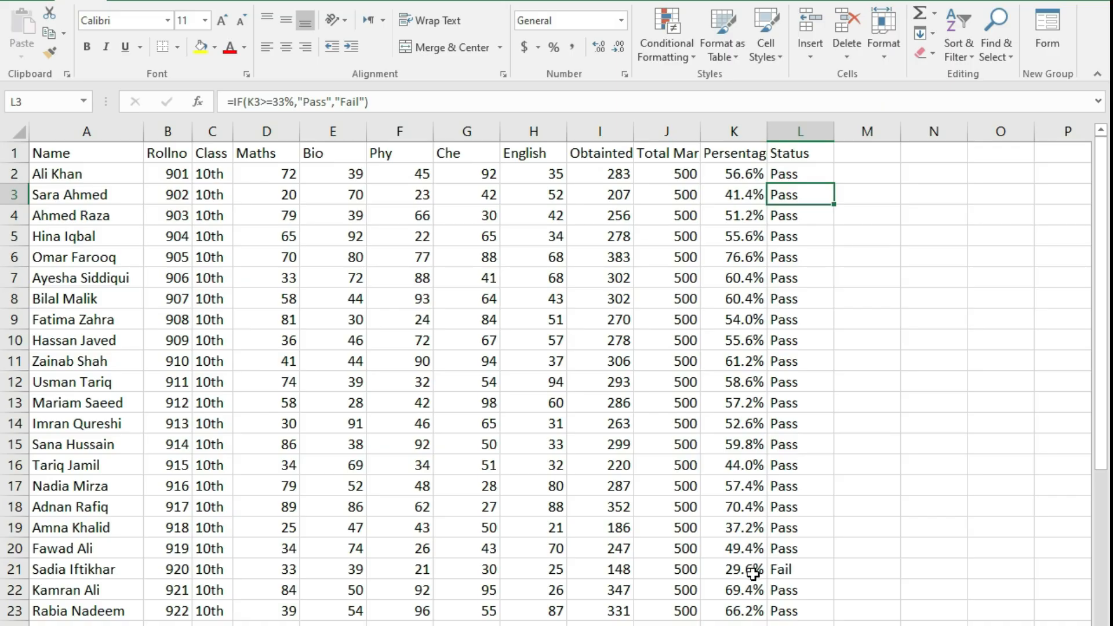
pyautogui.scroll(-2, 823, 542)
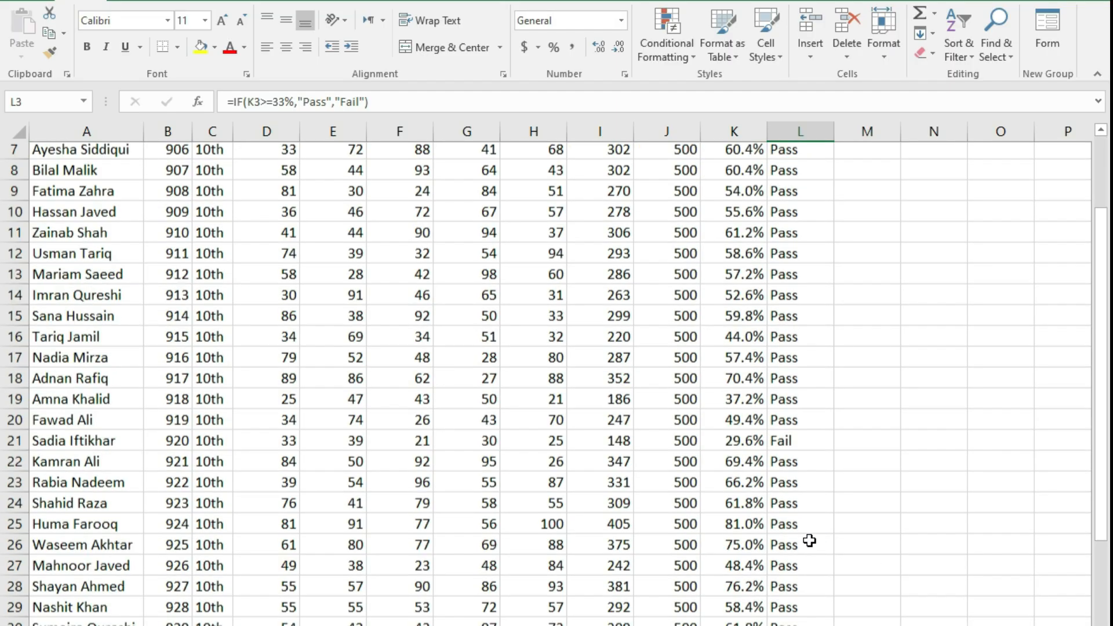
pyautogui.scroll(-1, 810, 539)
pyautogui.scroll(3, 810, 539)
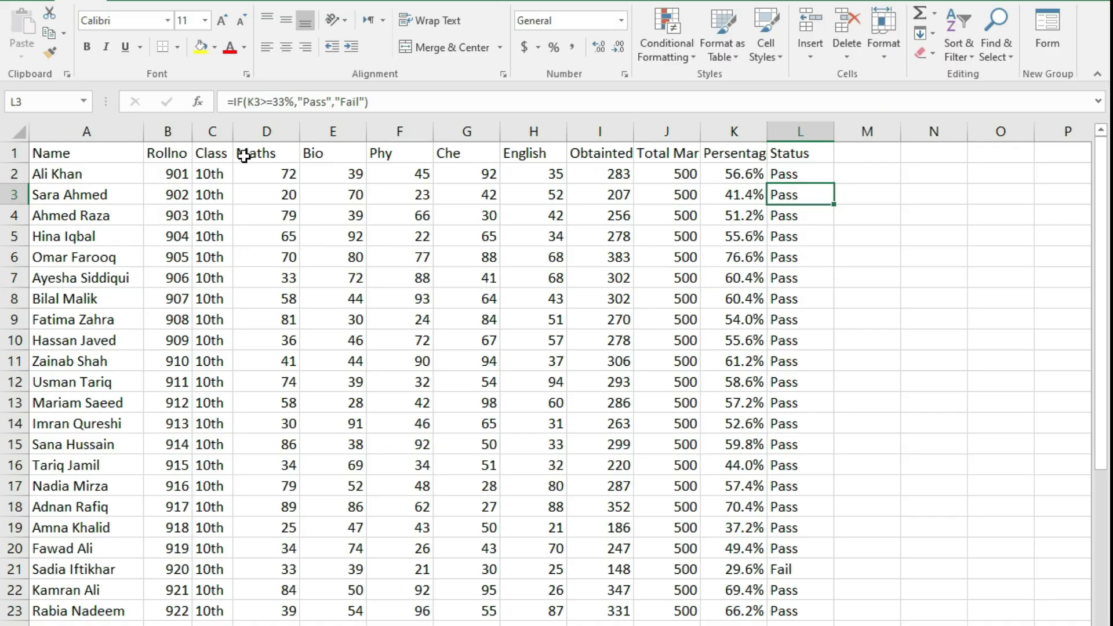
# Step: Autofit the widths of columns D through L, from Maths to Status, to their contents
pyautogui.moveTo(254, 131)
pyautogui.mouseDown()
pyautogui.moveTo(323, 119)
pyautogui.moveTo(572, 119)
pyautogui.moveTo(500, 126)
pyautogui.moveTo(563, 126)
pyautogui.moveTo(549, 128)
pyautogui.mouseUp()
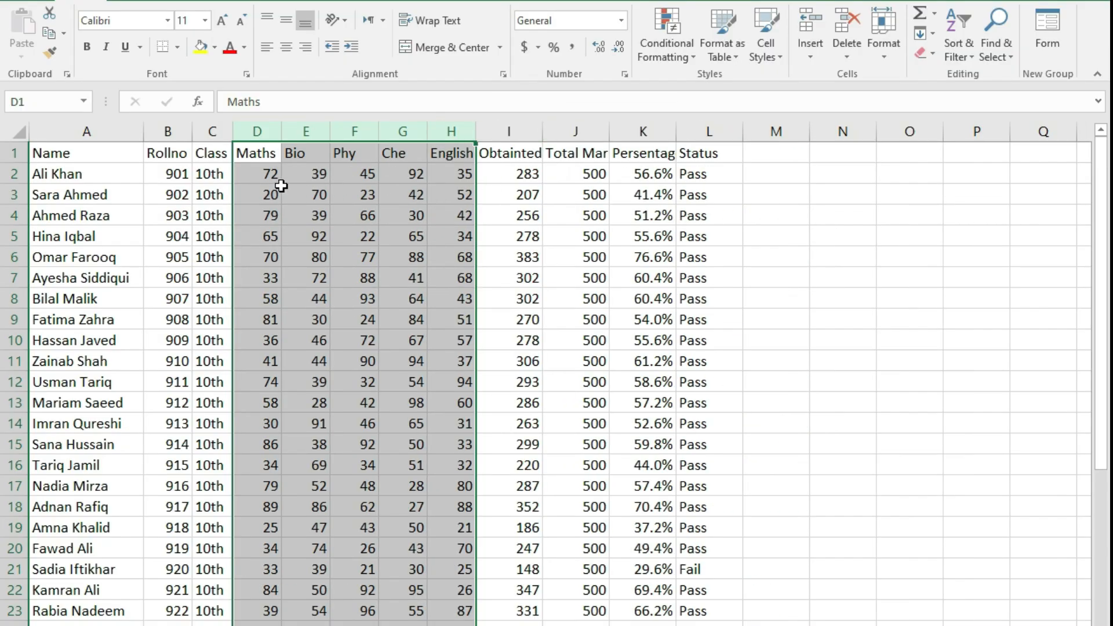
pyautogui.click(258, 172)
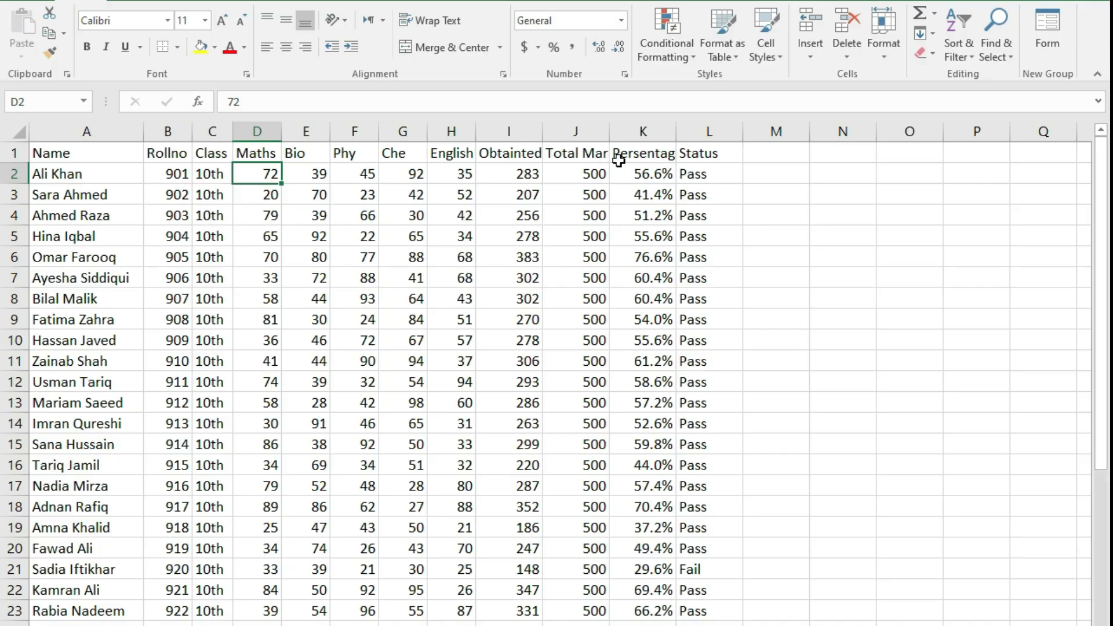
pyautogui.moveTo(519, 129); pyautogui.dragTo(584, 130)
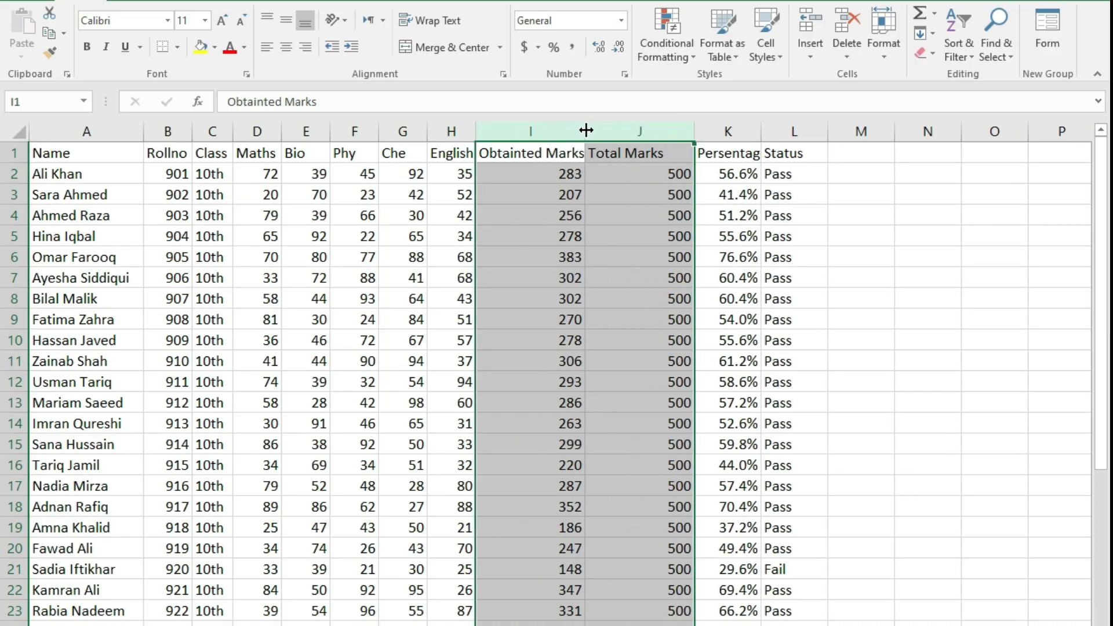
pyautogui.press('Right')
pyautogui.doubleClick(761, 129)
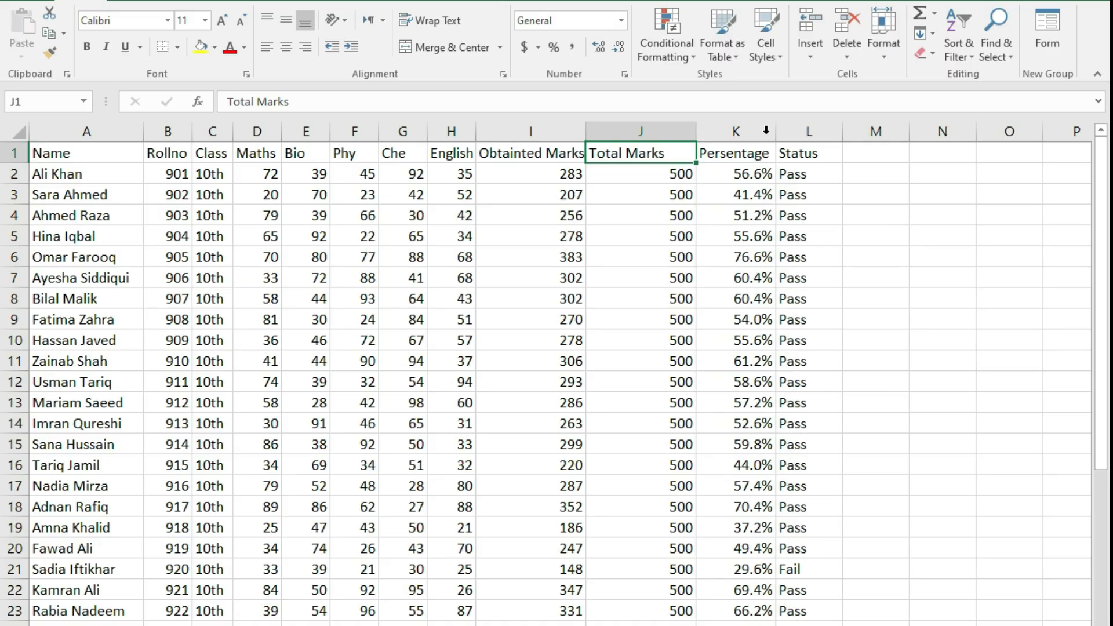
pyautogui.doubleClick(842, 130)
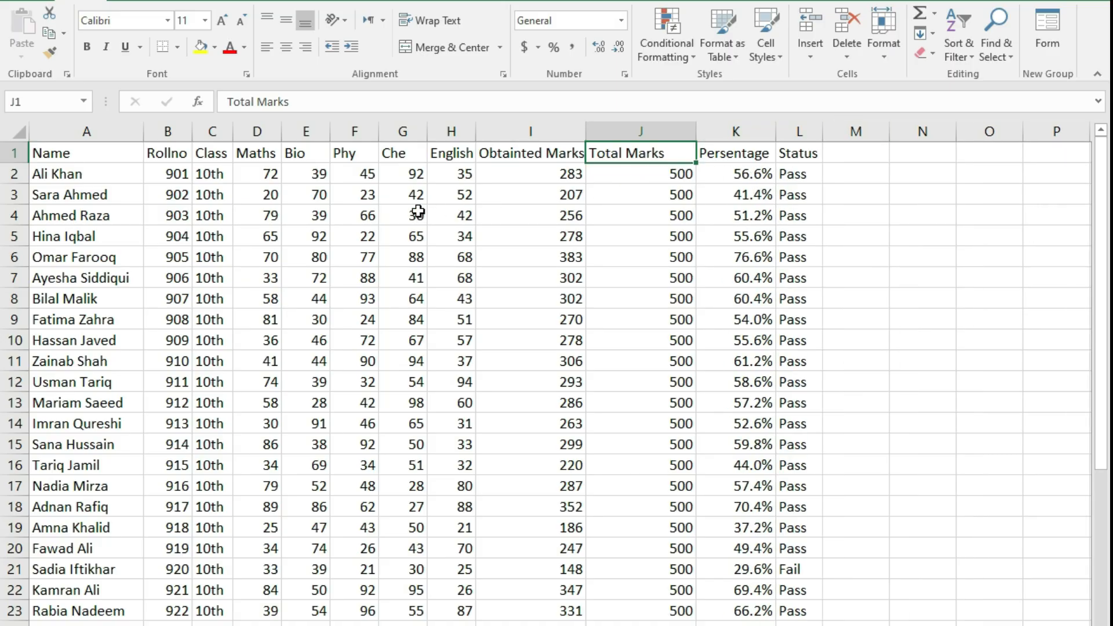
# Step: Center the header labels in A1:L1, from Name to Status, and fill the header cells with yellow
pyautogui.moveTo(87, 154); pyautogui.dragTo(784, 149)
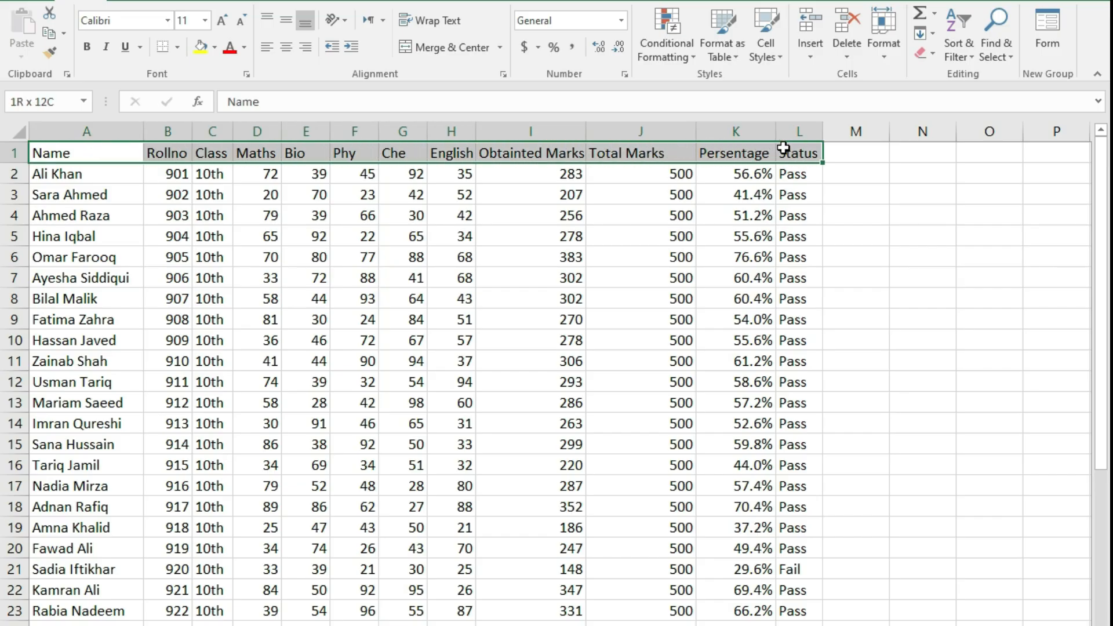
pyautogui.click(289, 51)
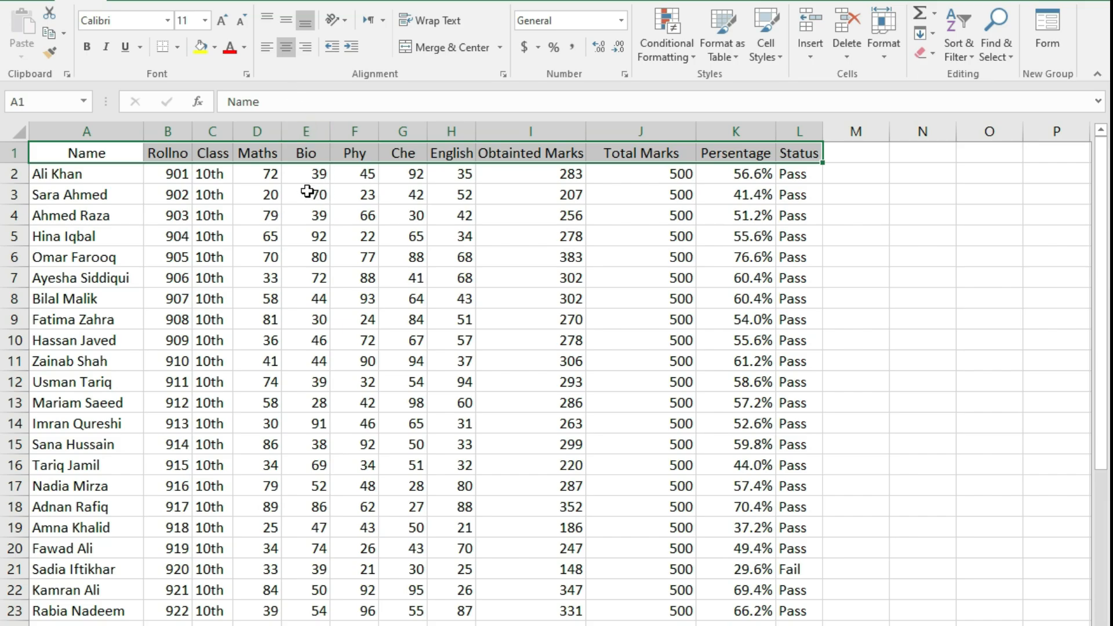
pyautogui.click(197, 49)
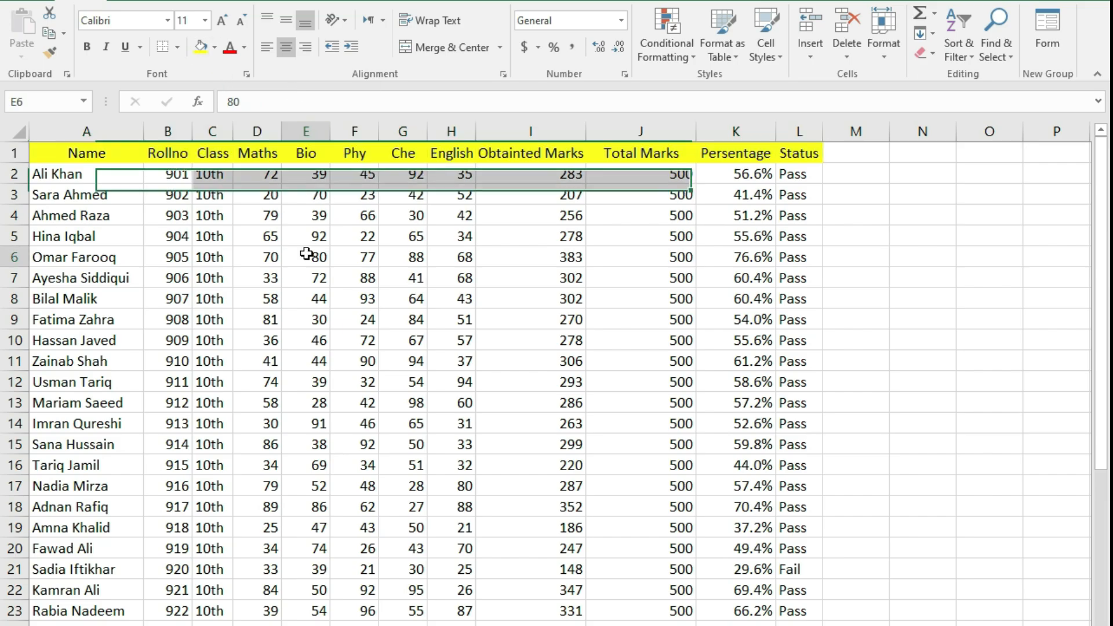
pyautogui.click(305, 256)
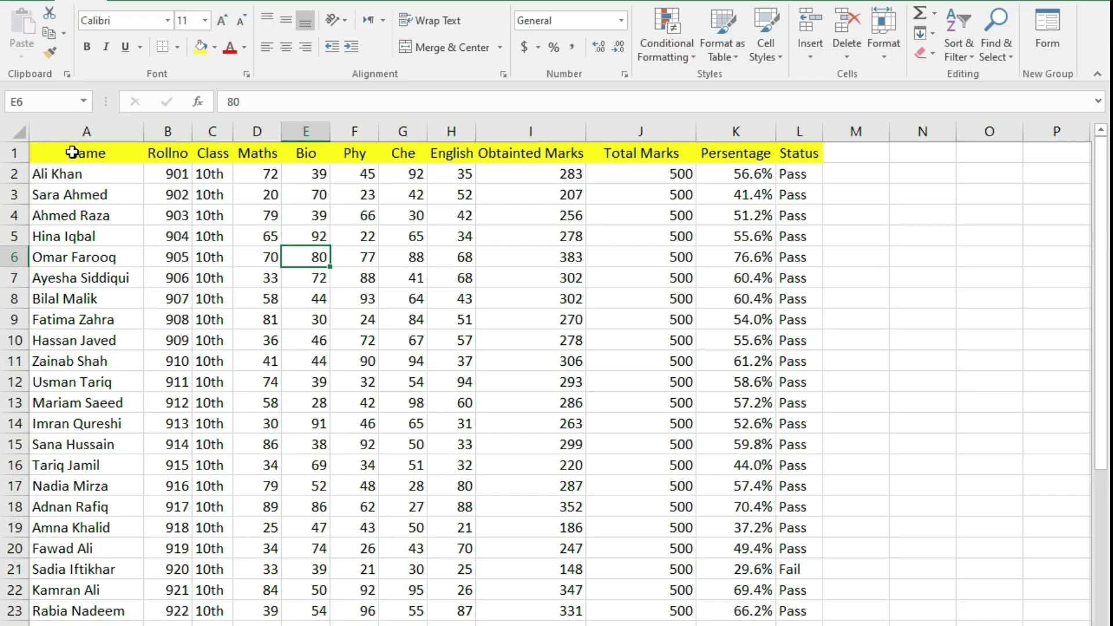
# Step: Apply all borders to the entire result table, including the header row and every student row
pyautogui.hotkey('ctrl', 'a')
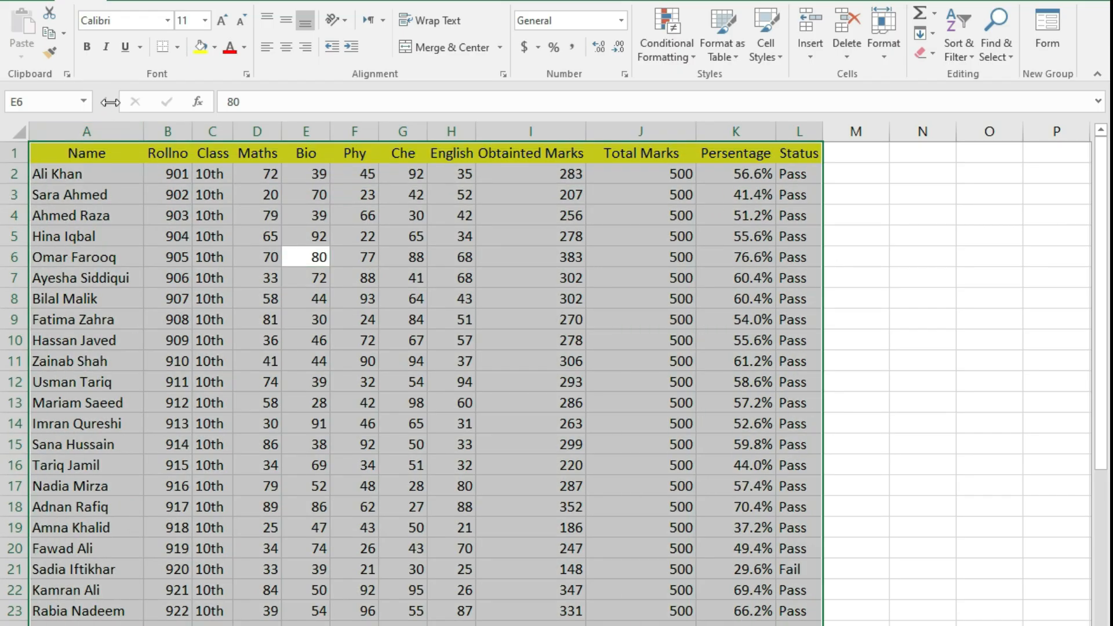
pyautogui.click(177, 47)
pyautogui.click(206, 194)
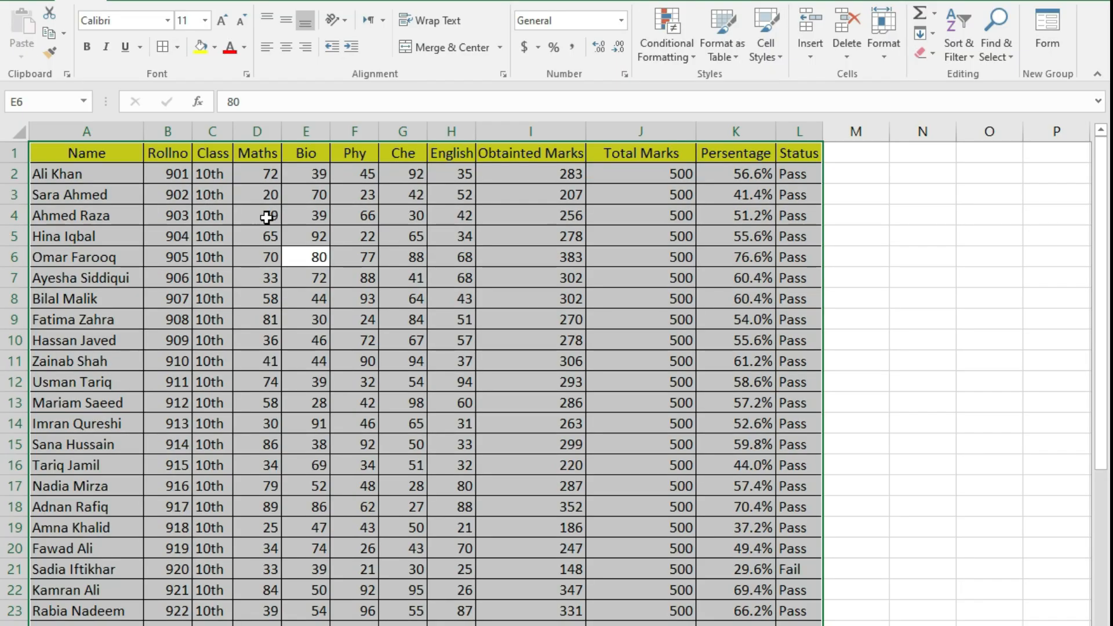
pyautogui.press('Up')
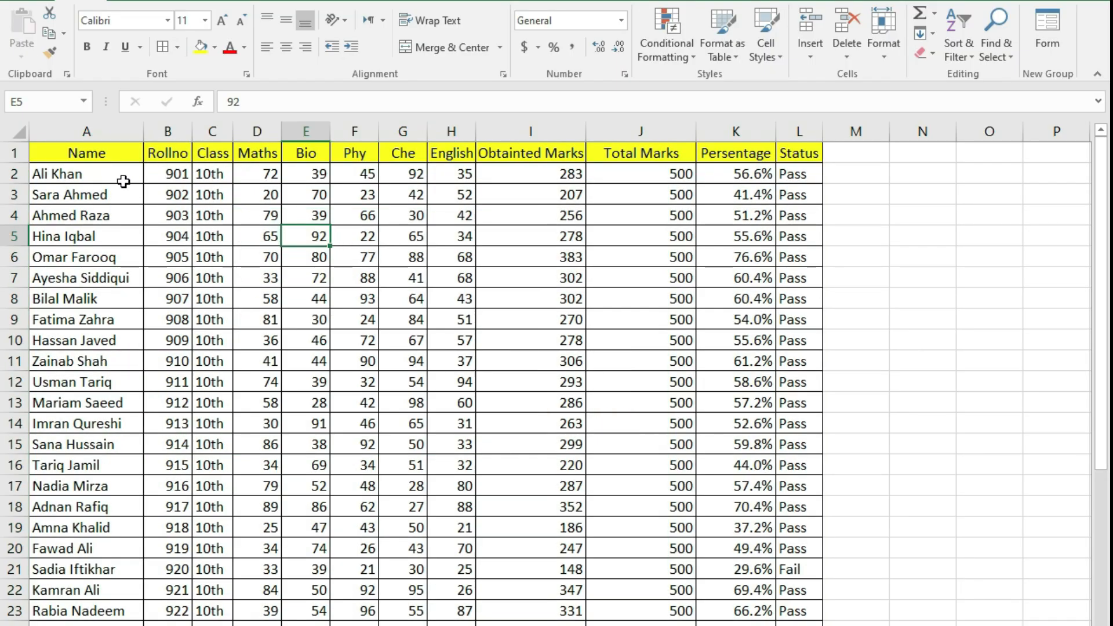
# Step: Center the contents of the whole result table horizontally and check the formatting down the student rows
pyautogui.hotkey('ctrl', 'a')
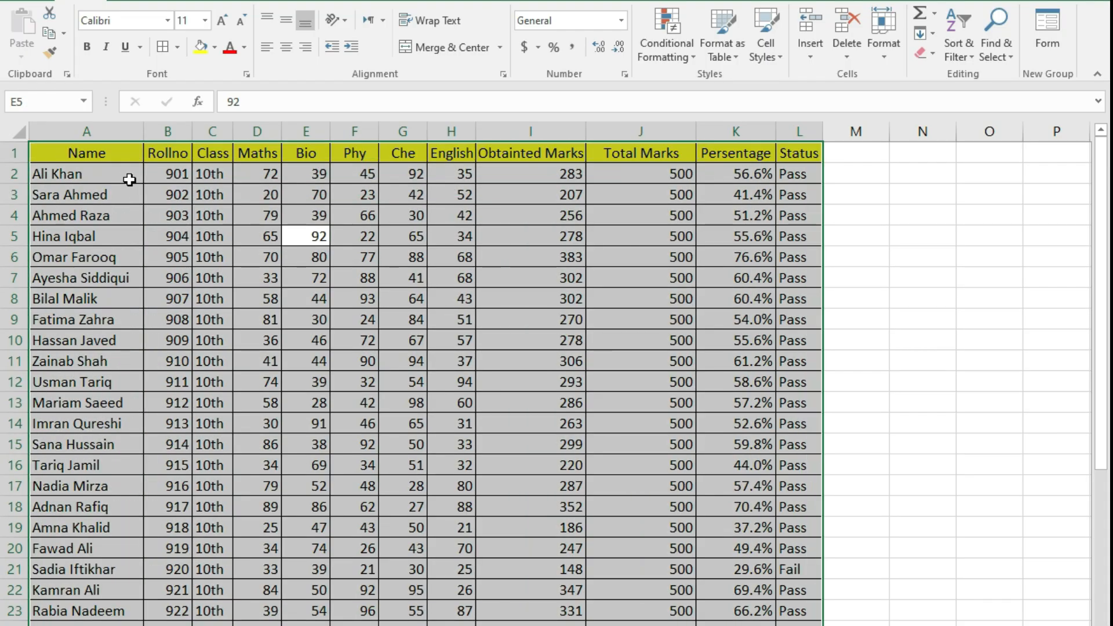
pyautogui.click(285, 50)
pyautogui.click(322, 210)
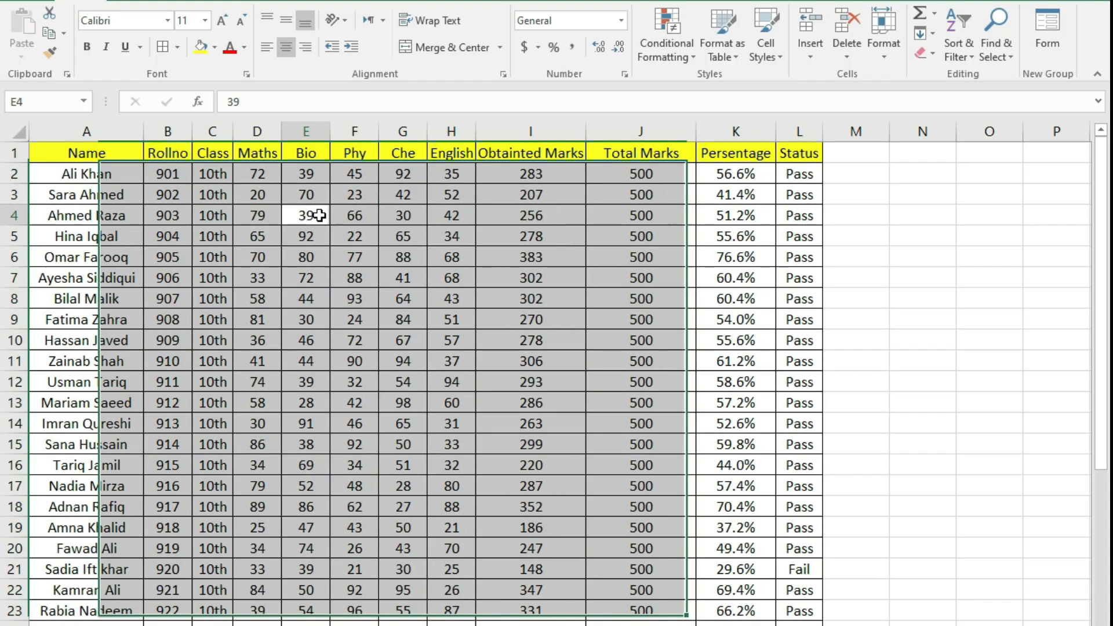
pyautogui.click(394, 291)
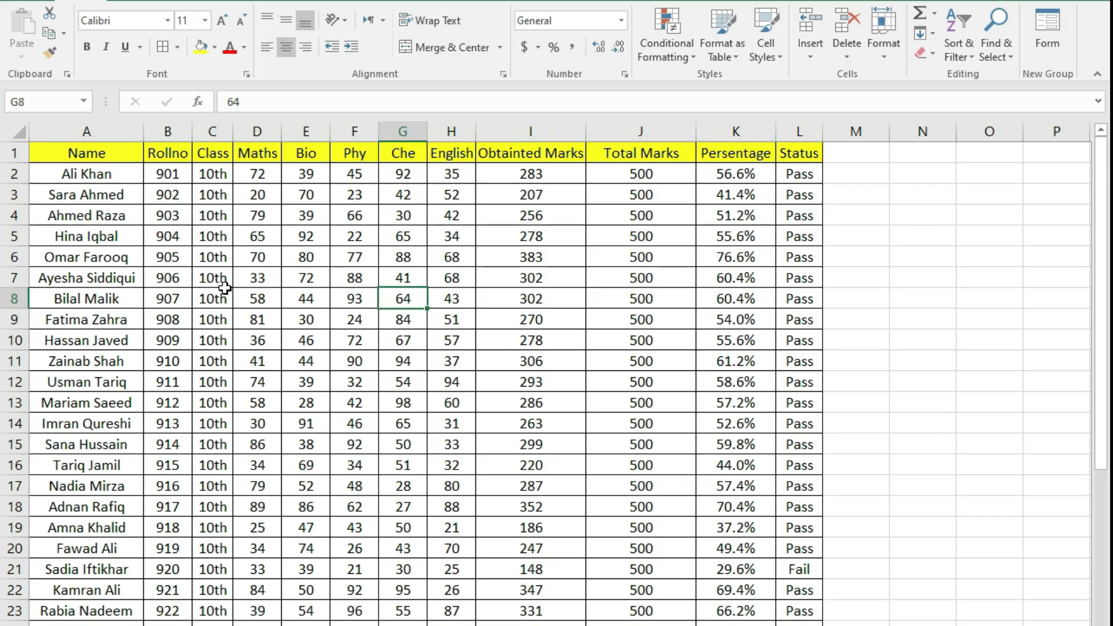
pyautogui.scroll(-1, 619, 301)
pyautogui.scroll(-4, 619, 299)
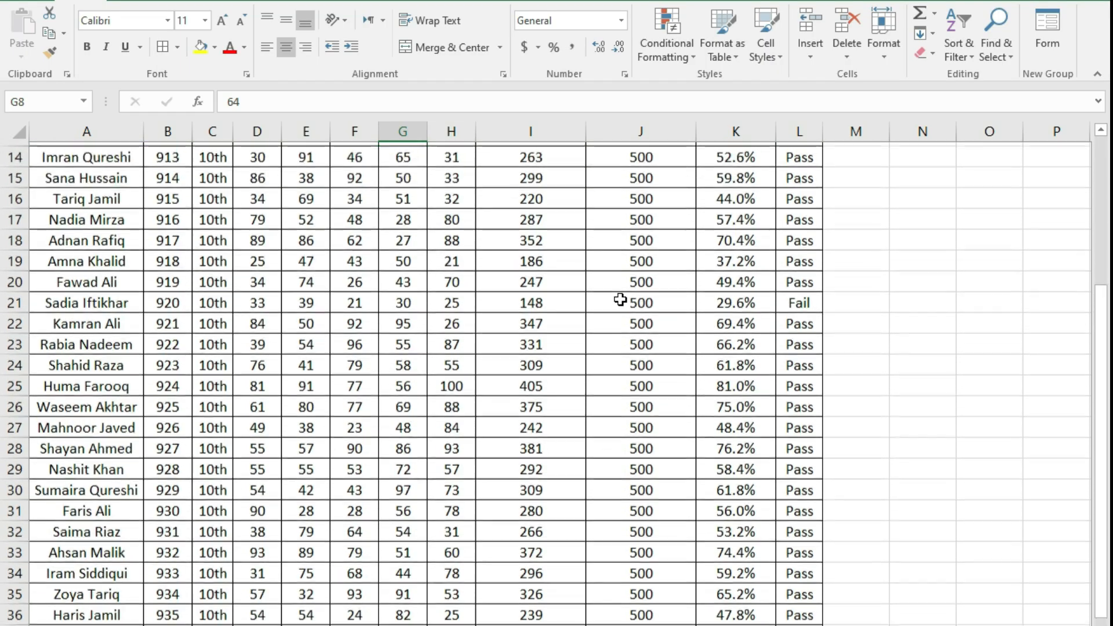
pyautogui.scroll(5, 617, 296)
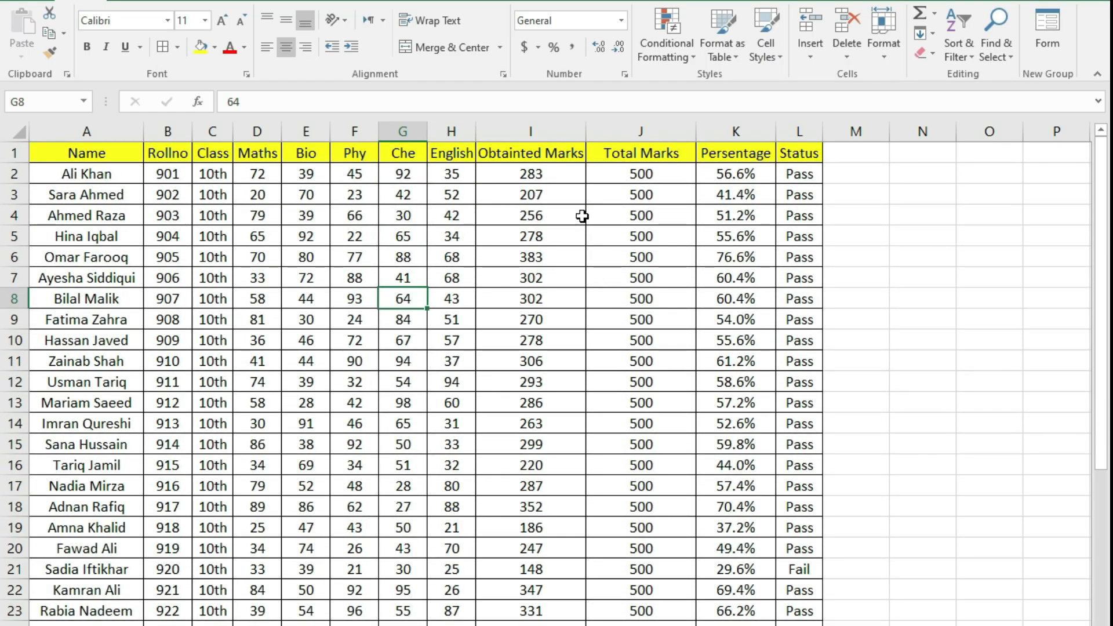